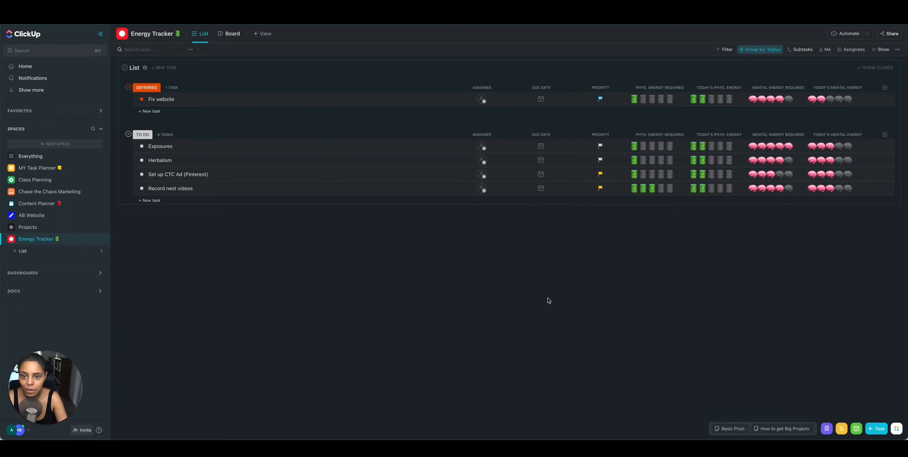
# Start a new Space named "Energy Tracker 2" with a lightning bolt emoji at the end of its name.
pyautogui.click(85, 144)
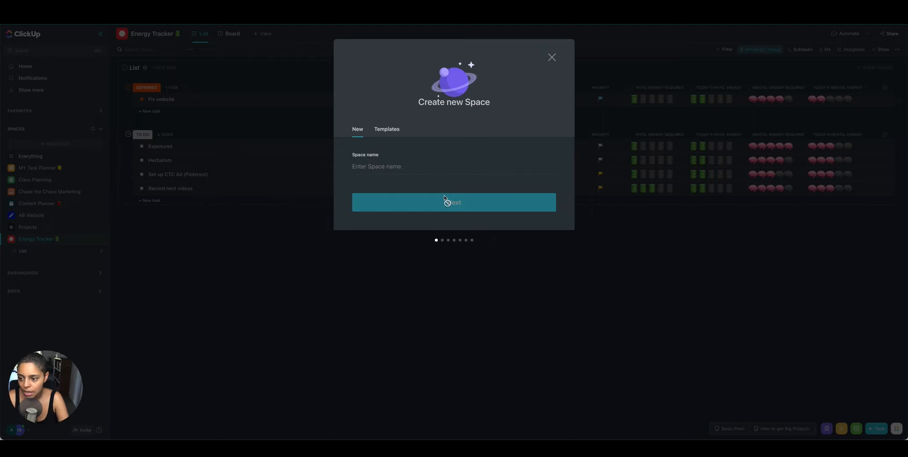
pyautogui.write('Ene')
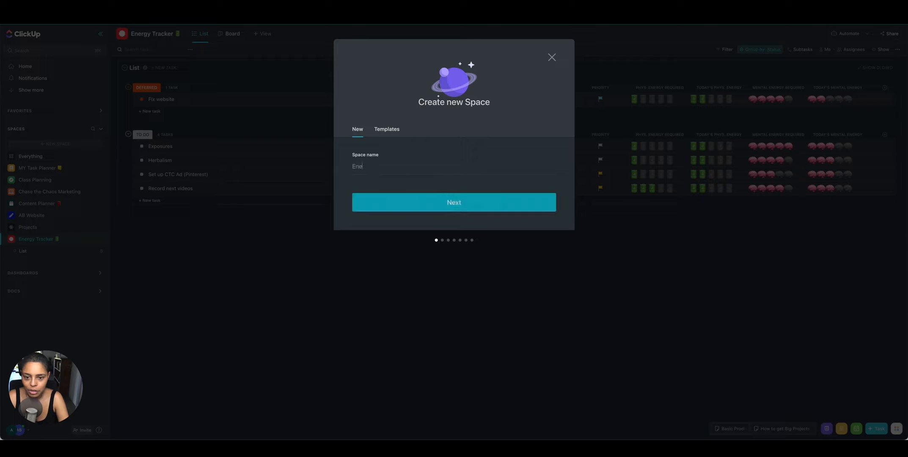
pyautogui.write('rgy Trackr')
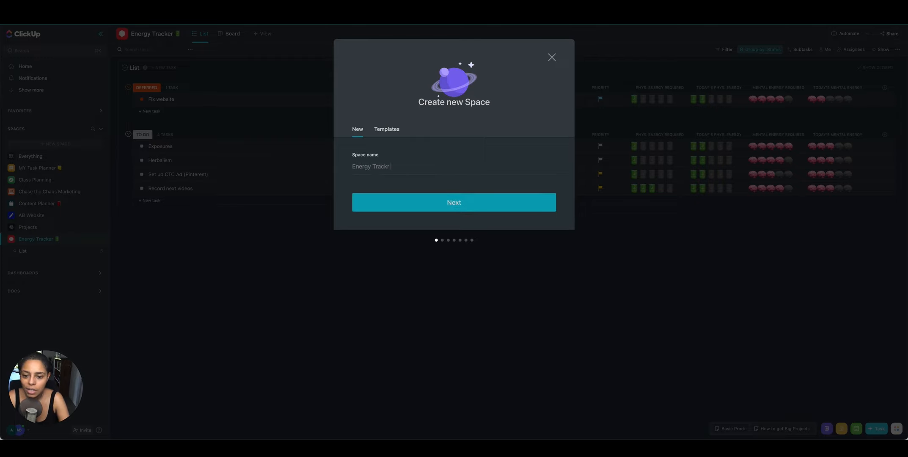
pyautogui.press('BackSpace')
pyautogui.write('er 2')
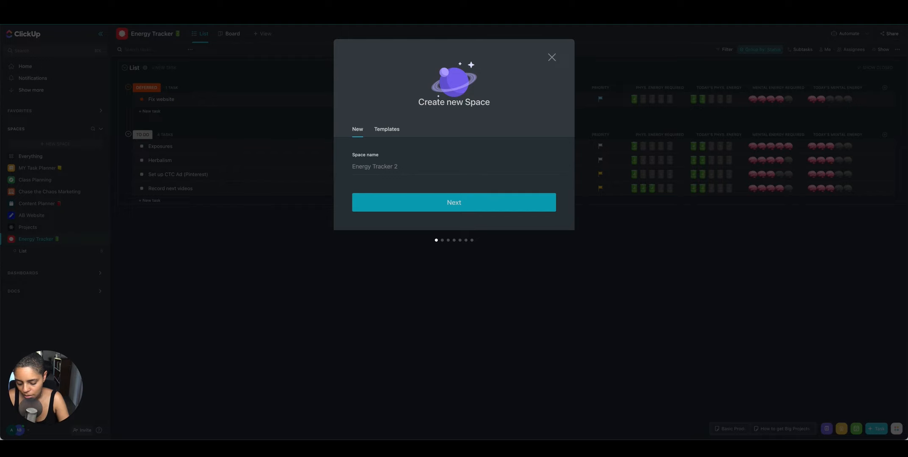
pyautogui.press('ctrl+super+space')
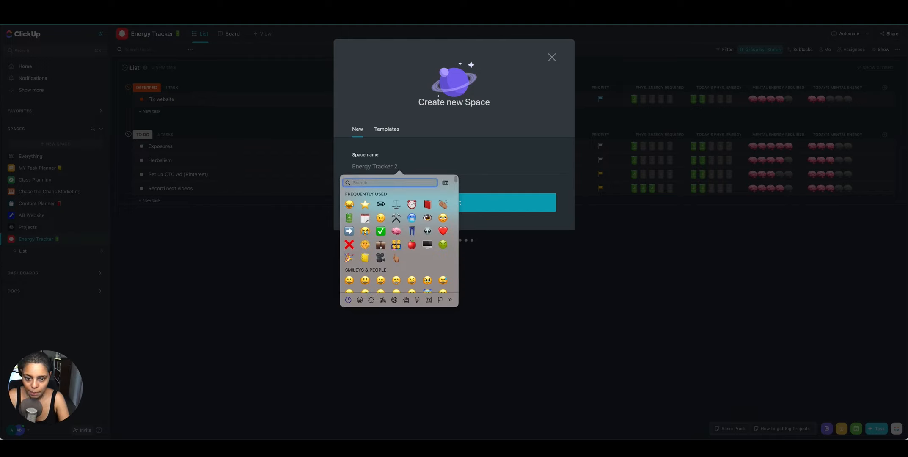
pyautogui.write('ener')
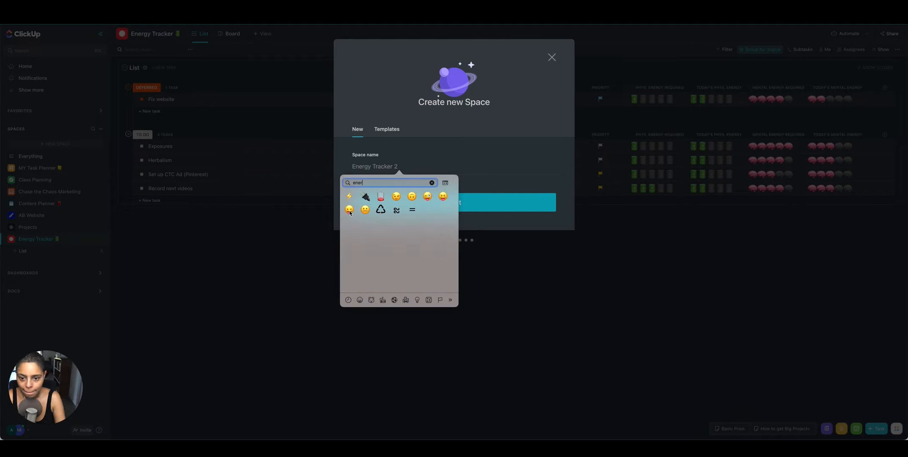
pyautogui.click(349, 196)
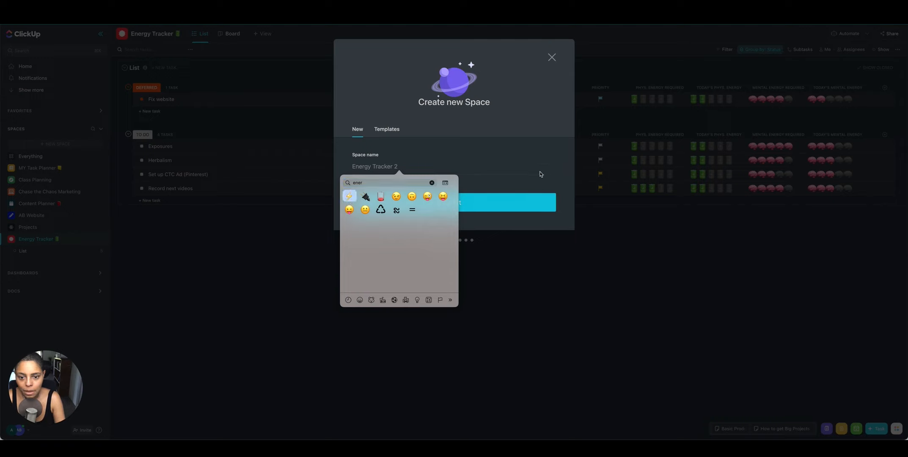
pyautogui.click(529, 201)
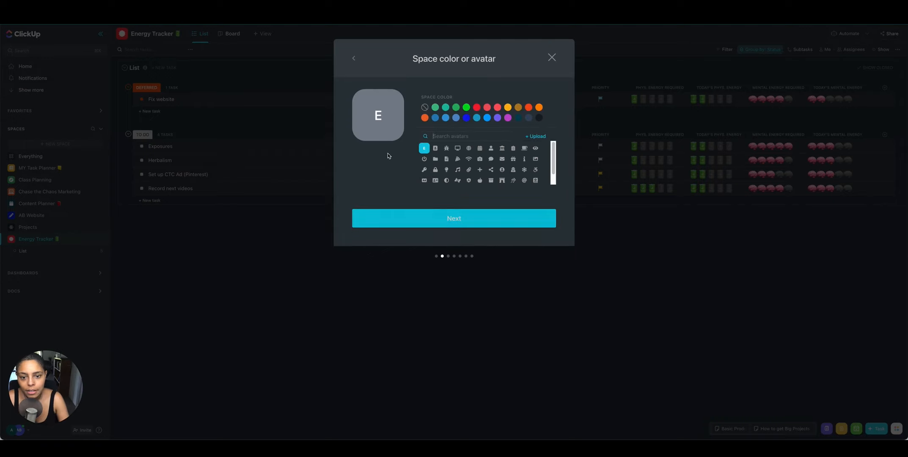
# Give the Space a yellow-orange color and an icon avatar, and keep it shared with the whole workspace.
pyautogui.click(508, 107)
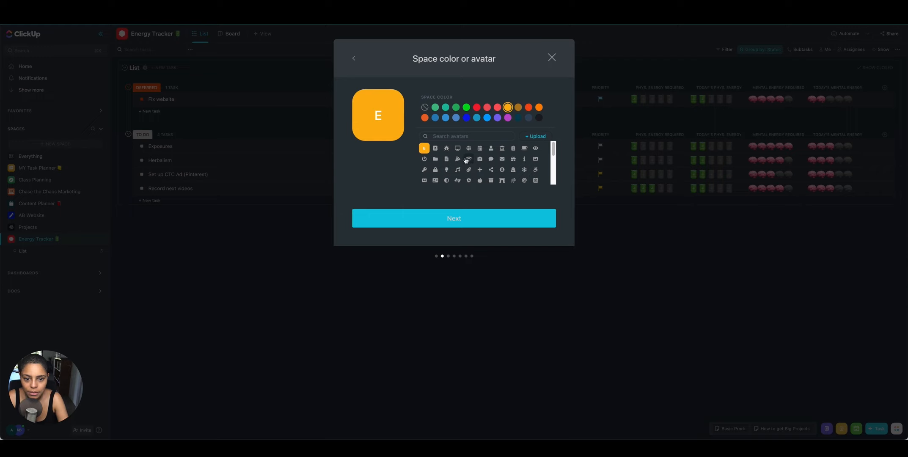
pyautogui.click(461, 160)
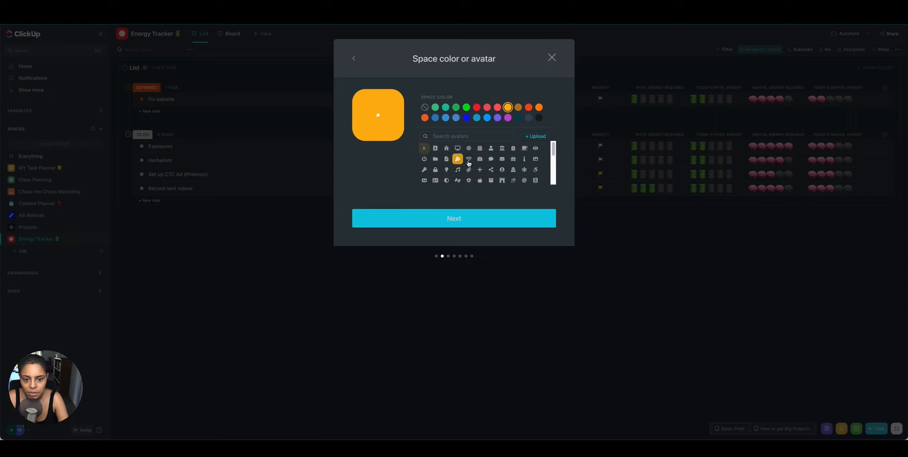
pyautogui.click(501, 218)
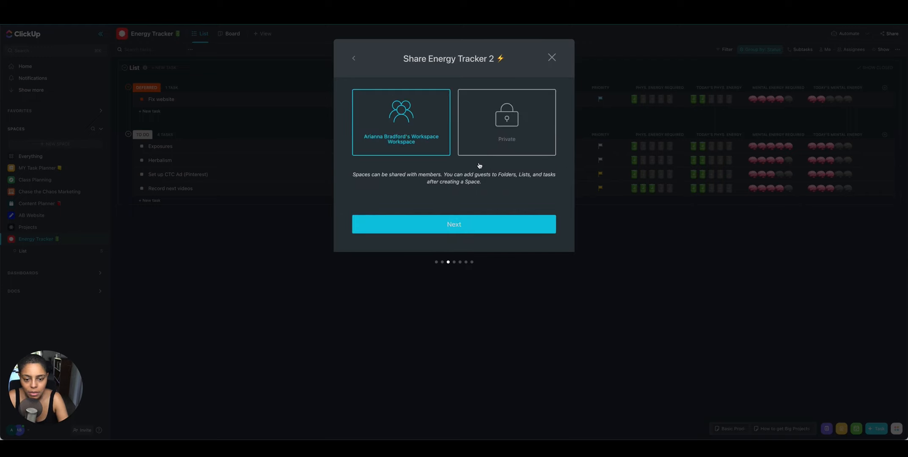
pyautogui.click(493, 228)
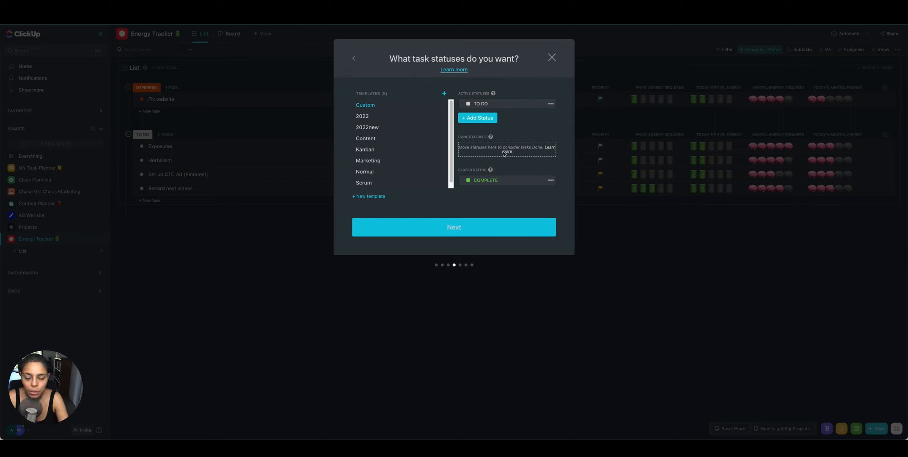
# Add an active task status named DEFERRED below TO DO in the new Space's statuses.
pyautogui.click(487, 120)
pyautogui.write('D')
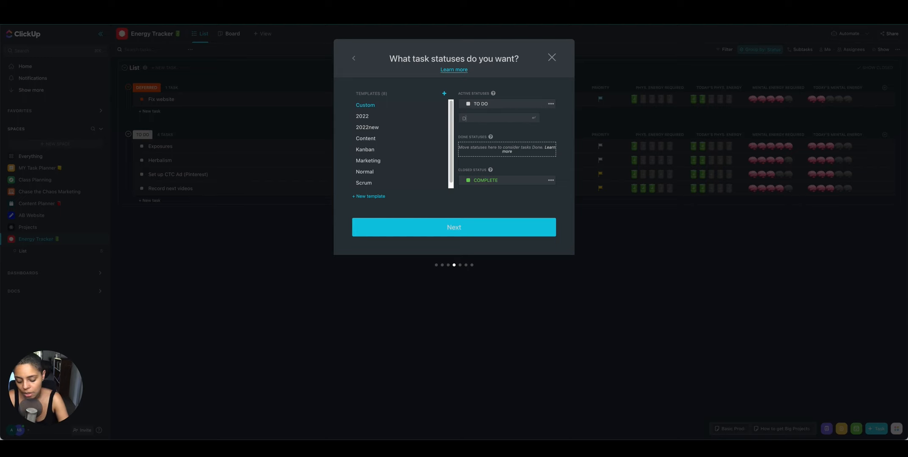
pyautogui.write('EFERRED')
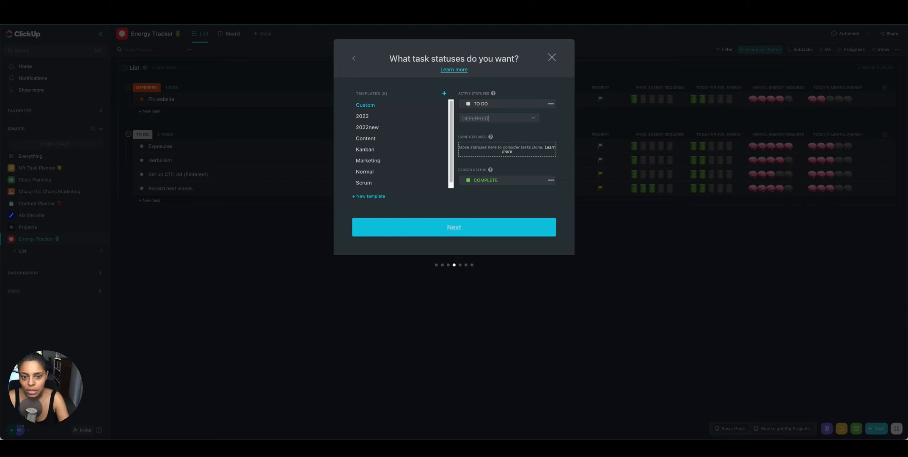
pyautogui.press('Return')
pyautogui.click(561, 131)
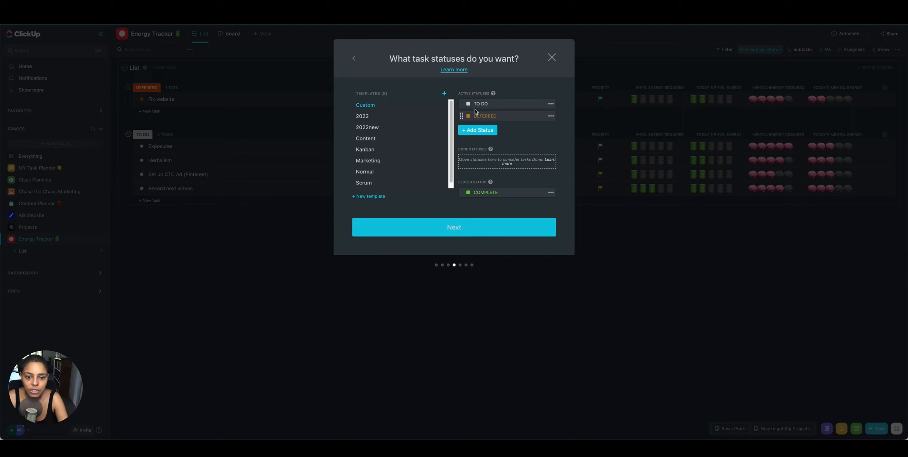
# Accept the preselected ClickApps and the required List and Board views for the new Space.
pyautogui.click(514, 229)
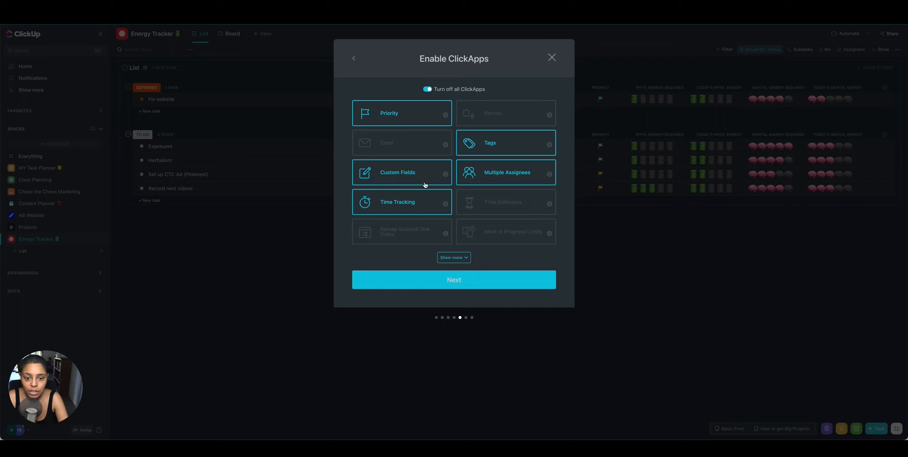
pyautogui.click(479, 283)
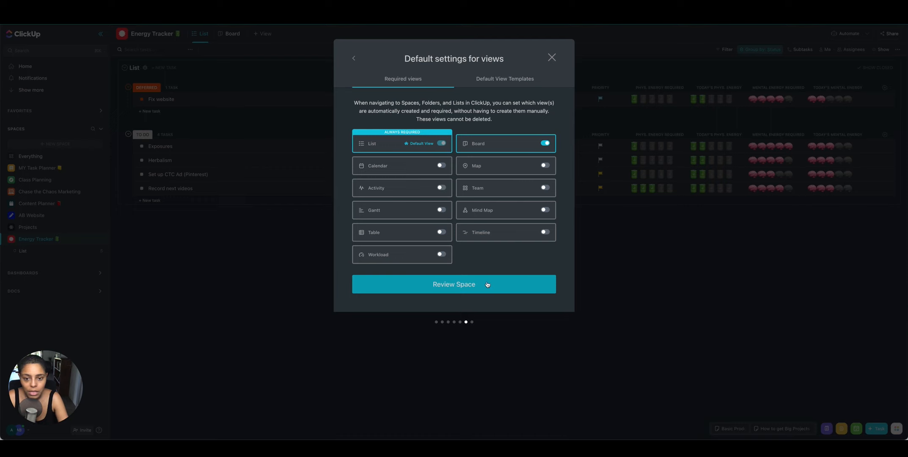
pyautogui.click(488, 287)
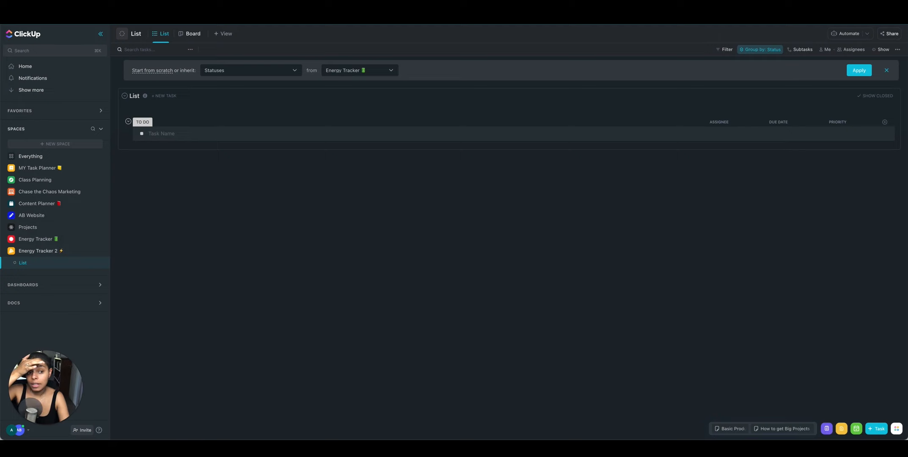
# Hide the Assignee column in the new Space's list and add a Rating column named "Mental Energy Required".
pyautogui.click(723, 122)
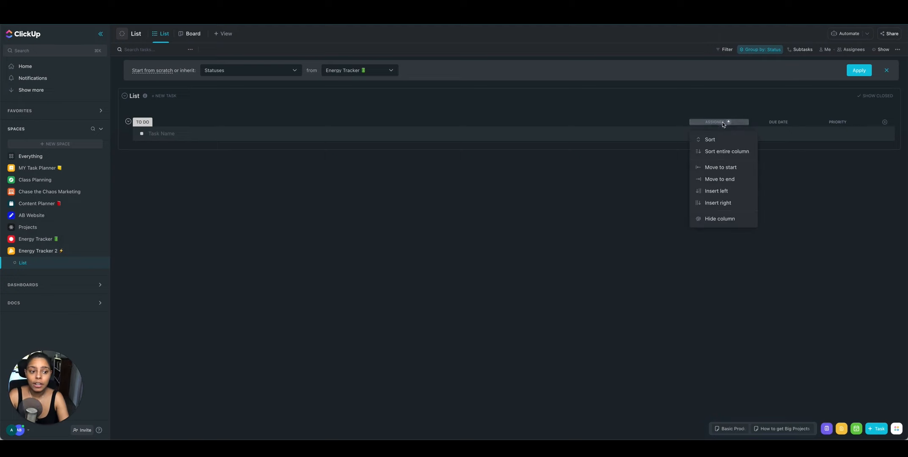
pyautogui.click(720, 219)
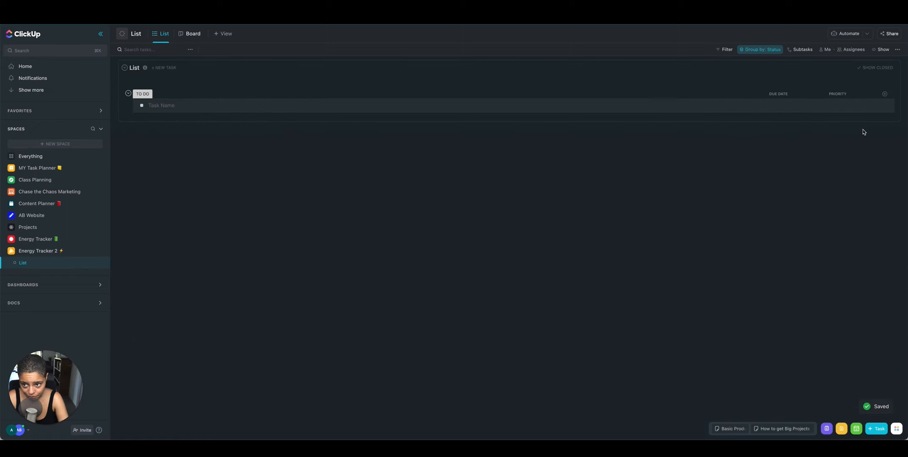
pyautogui.click(884, 93)
pyautogui.scroll(-3, 832, 209)
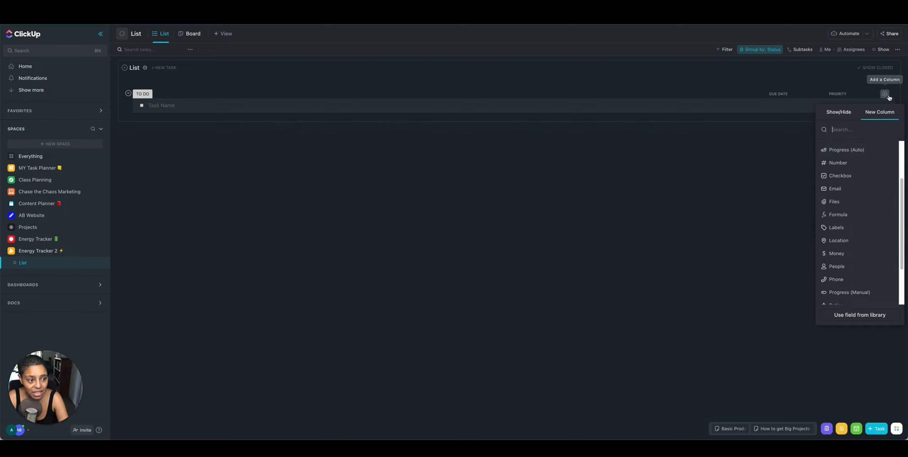
pyautogui.scroll(-3, 867, 200)
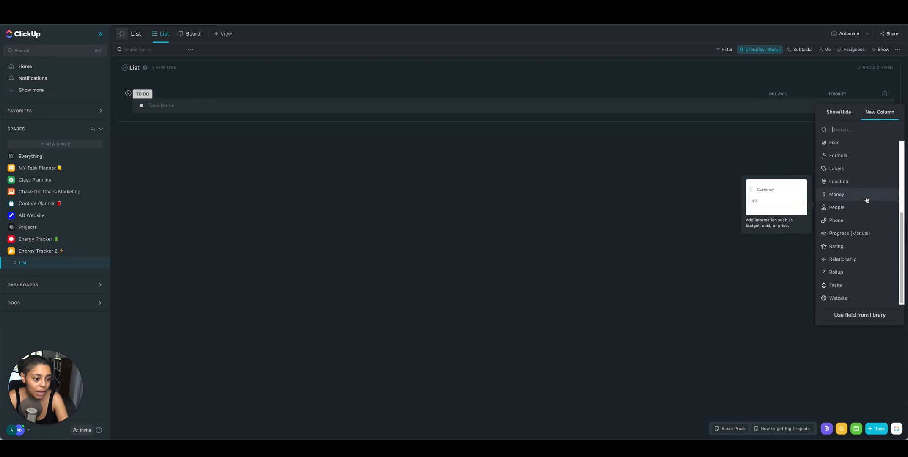
pyautogui.click(836, 247)
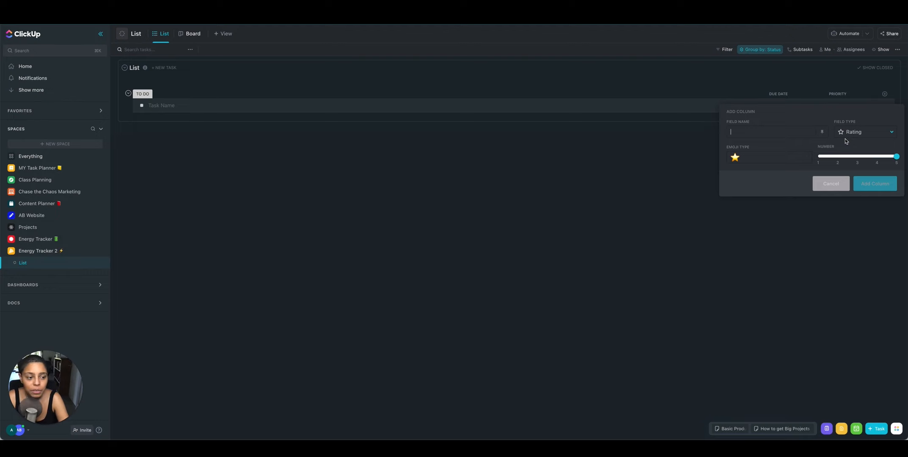
pyautogui.write('Mental')
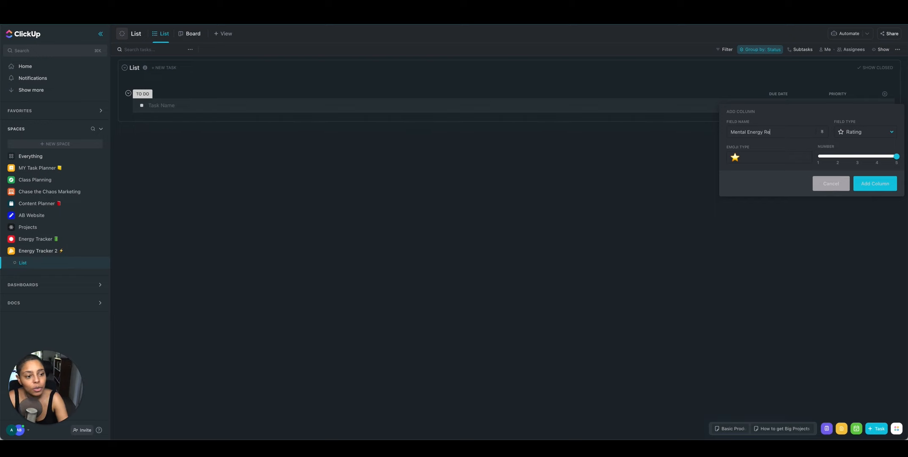
pyautogui.write('Energy Required')
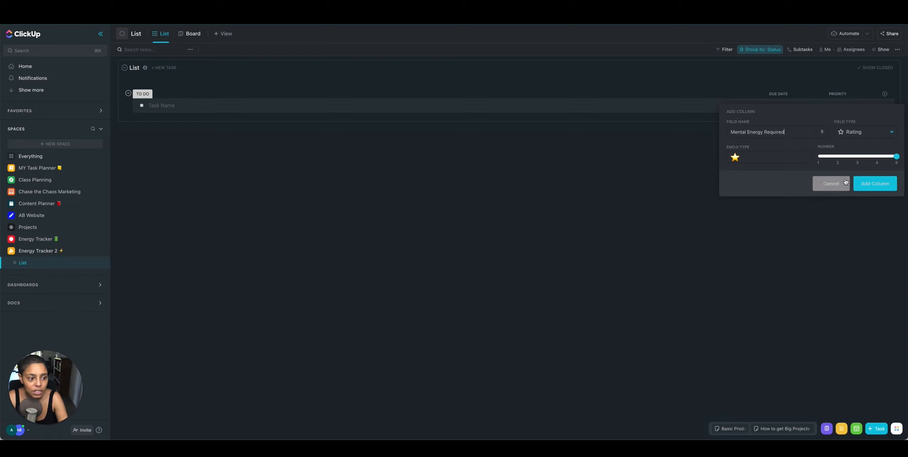
pyautogui.click(875, 183)
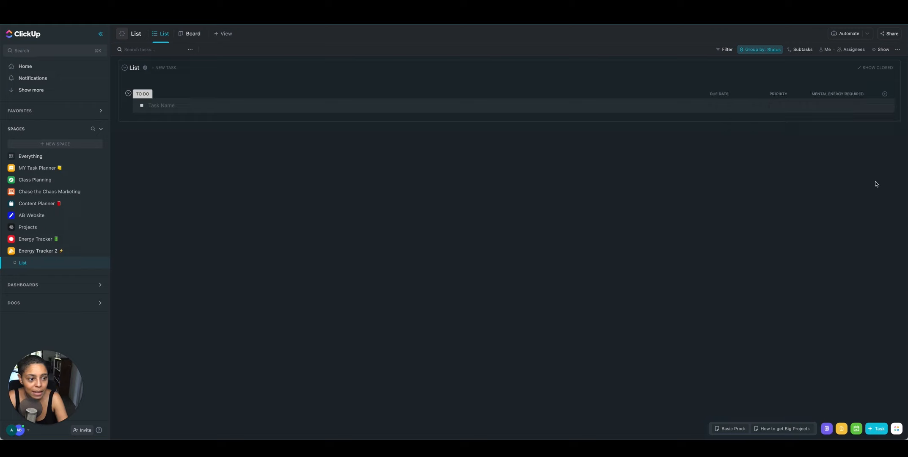
# Add a Rating column named "Mental Energy Available" to the list.
pyautogui.click(885, 93)
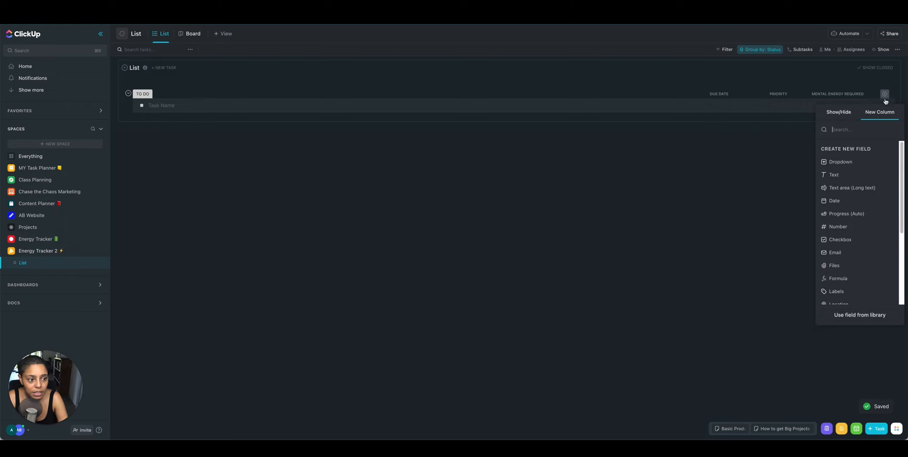
pyautogui.scroll(-5, 848, 235)
pyautogui.click(840, 247)
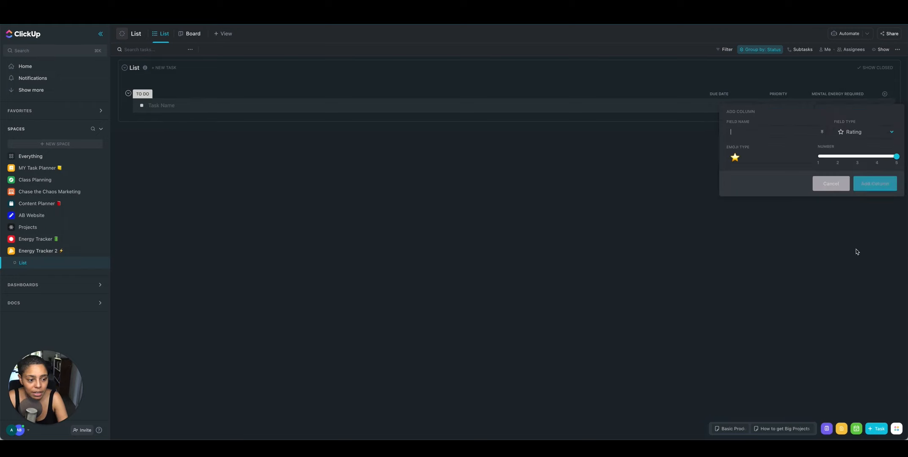
pyautogui.write('Mental Energy Available')
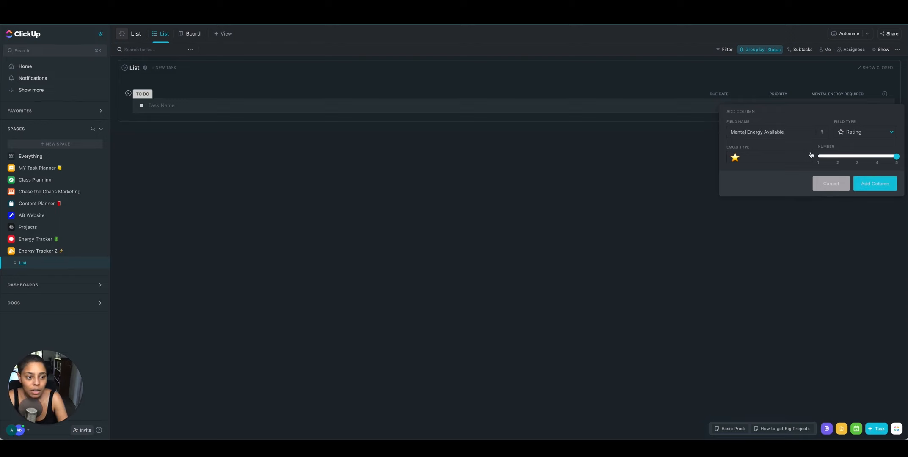
pyautogui.click(879, 186)
# Add a Rating column named "Physical Energy Available" to the list, using an arm emoji for the rating.
pyautogui.click(884, 93)
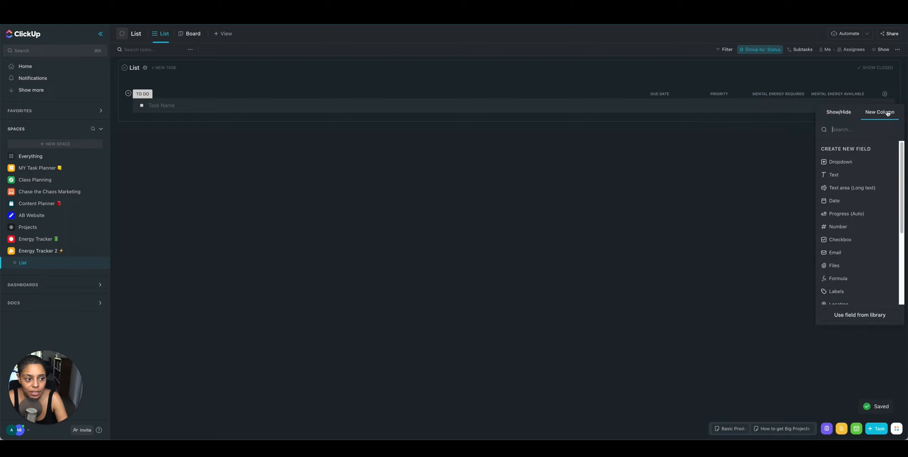
pyautogui.scroll(-5, 858, 242)
pyautogui.click(857, 246)
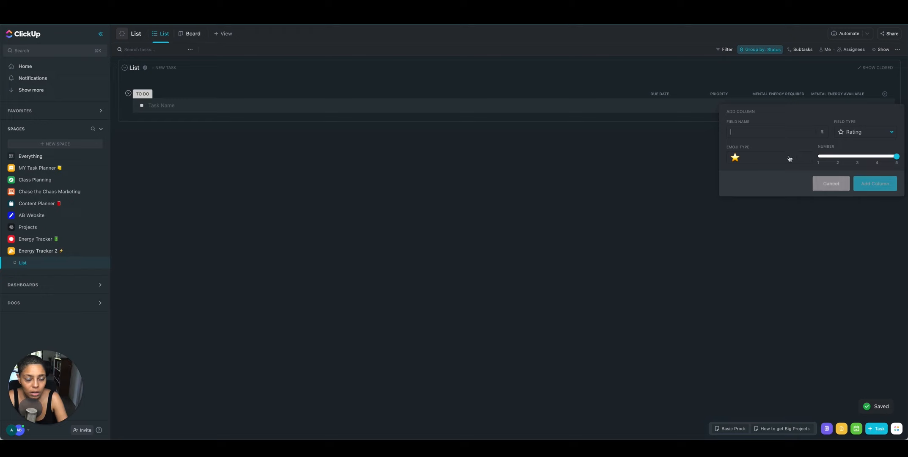
pyautogui.write('Physical')
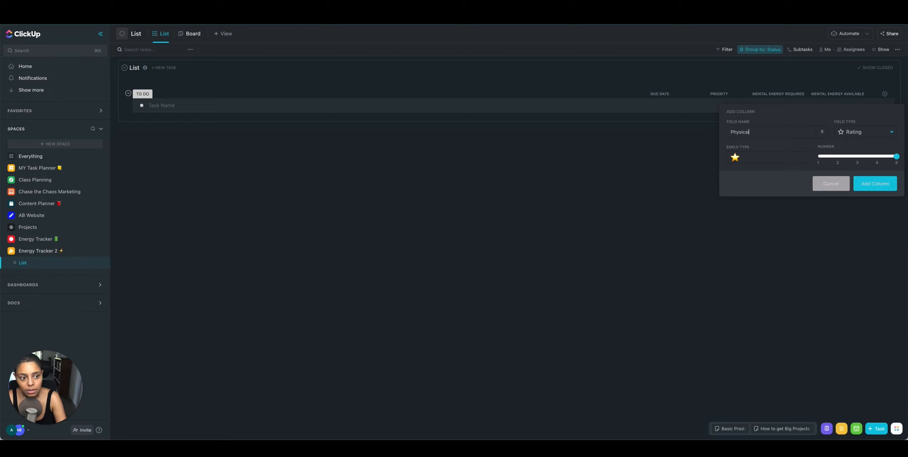
pyautogui.write(' Energy Available')
pyautogui.click(785, 160)
pyautogui.write('arm')
pyautogui.click(800, 236)
pyautogui.click(874, 183)
# Add a Rating column named "Physical Energy Required" to the list and choose an emoji for the rating.
pyautogui.click(885, 94)
pyautogui.scroll(-3, 840, 211)
pyautogui.click(840, 263)
pyautogui.write('Physical Energy ')
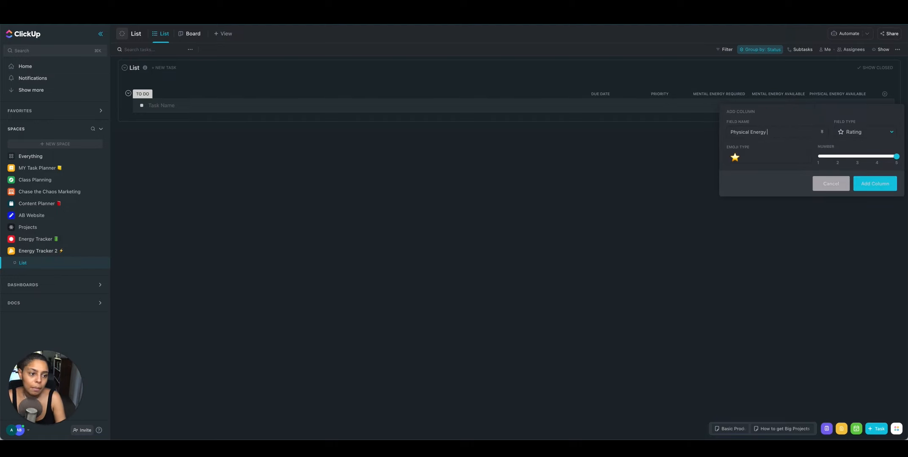
pyautogui.write('Required')
pyautogui.click(735, 157)
pyautogui.click(783, 232)
pyautogui.click(864, 188)
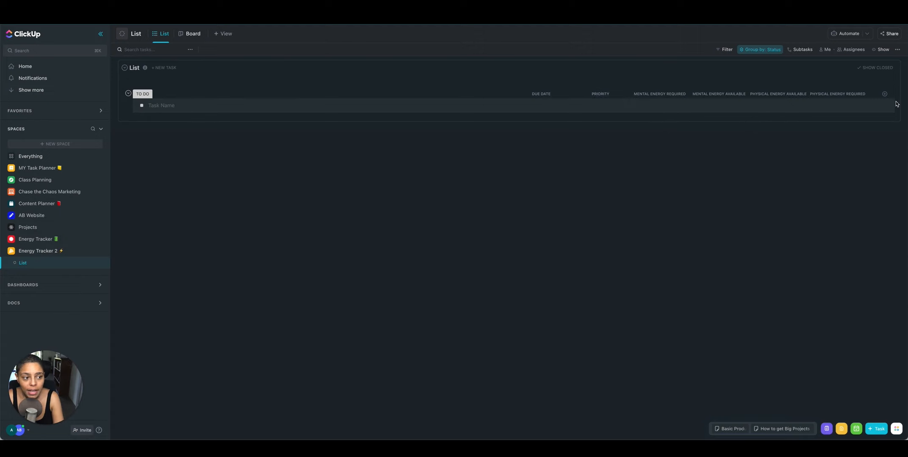
# Add a Text column named "Reward" to the list.
pyautogui.click(885, 93)
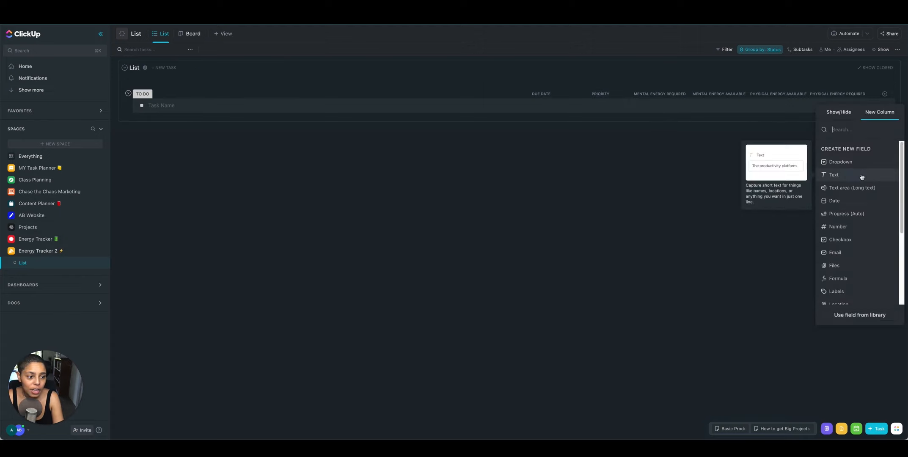
pyautogui.click(861, 176)
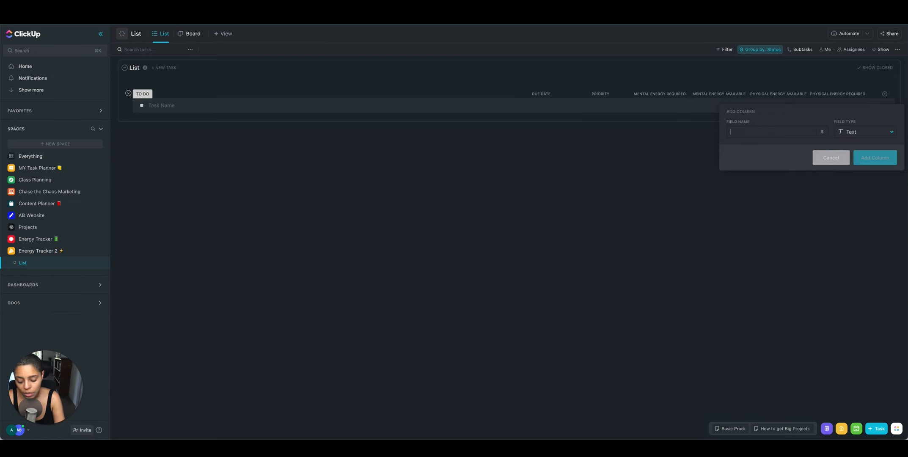
pyautogui.write('Reward')
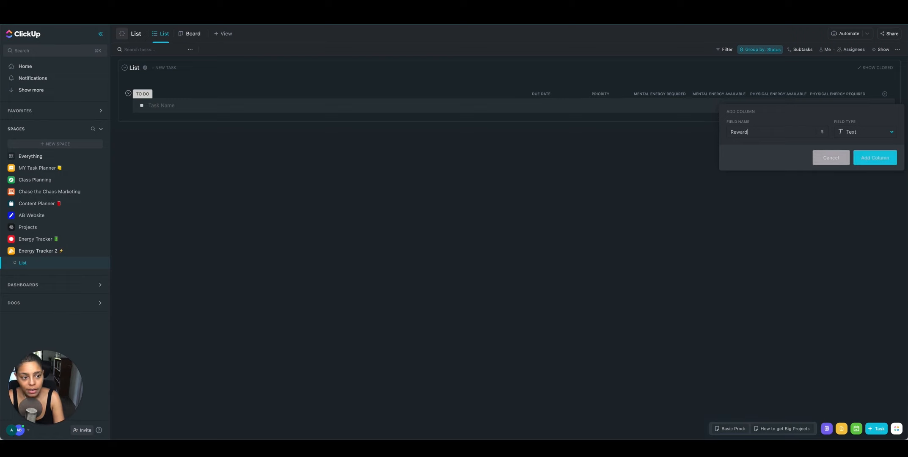
pyautogui.click(870, 159)
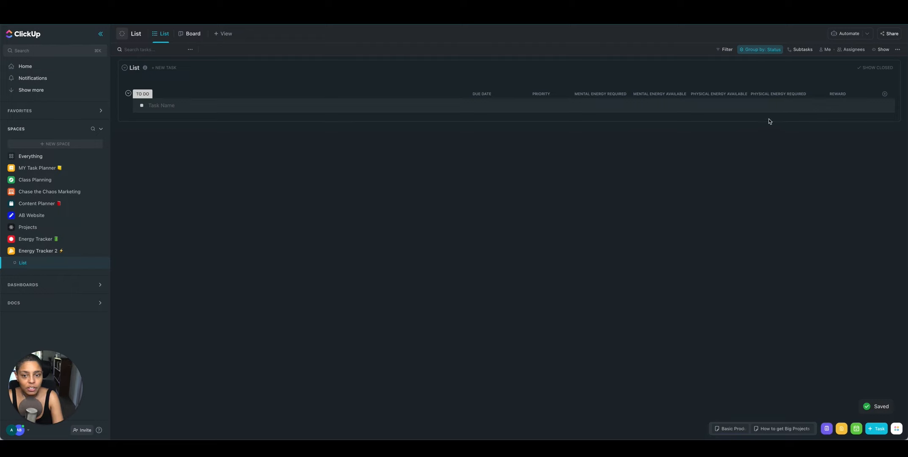
# Add five To Do tasks: "Do dishes", "Bathe dog", "Read for 1 hour", "Study herbalism" and "Edit videos".
pyautogui.click(195, 104)
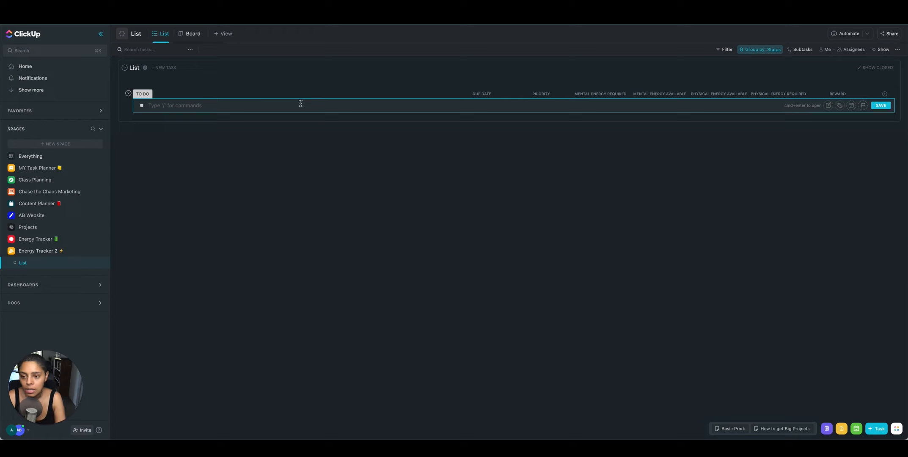
pyautogui.write('Do dishes')
pyautogui.press('Return')
pyautogui.write('Bathe dog')
pyautogui.press('Return')
pyautogui.write('Read')
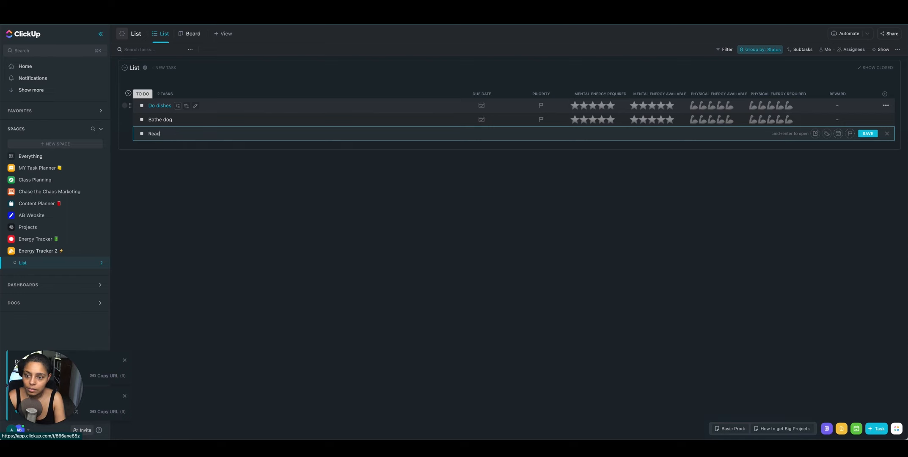
pyautogui.write(' for 1 hour')
pyautogui.press('Return')
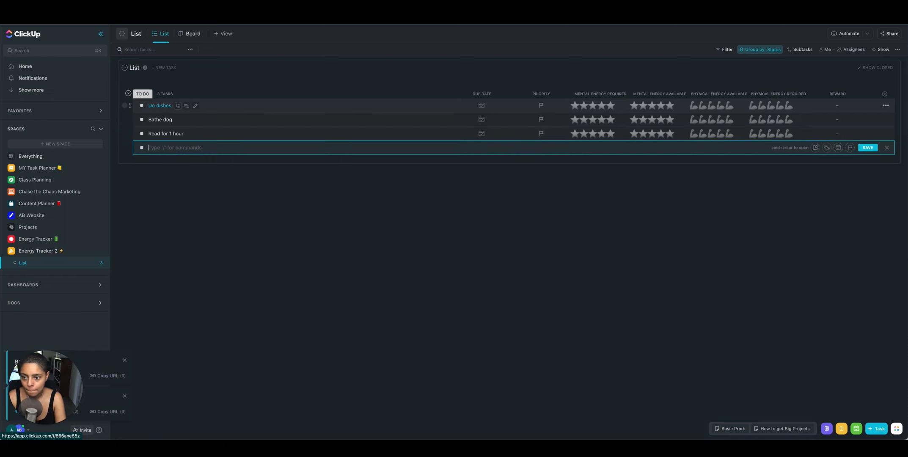
pyautogui.write('Study herbalism')
pyautogui.press('Return')
pyautogui.write('Edit videos')
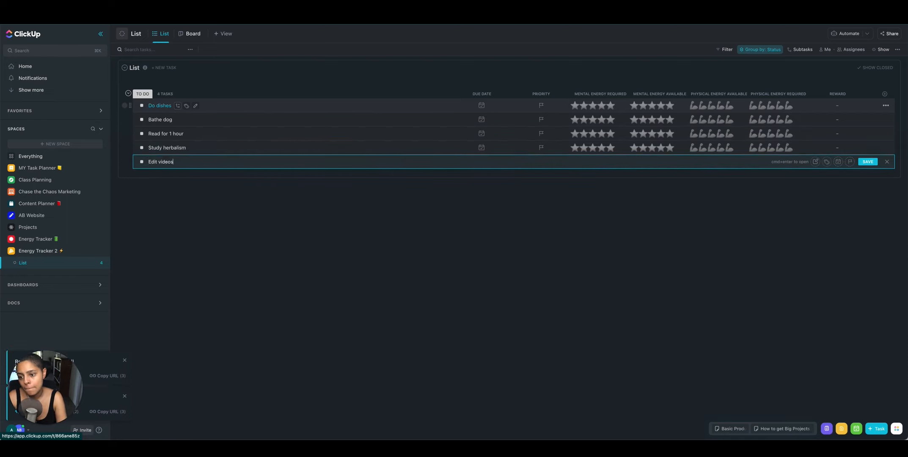
pyautogui.press('Return')
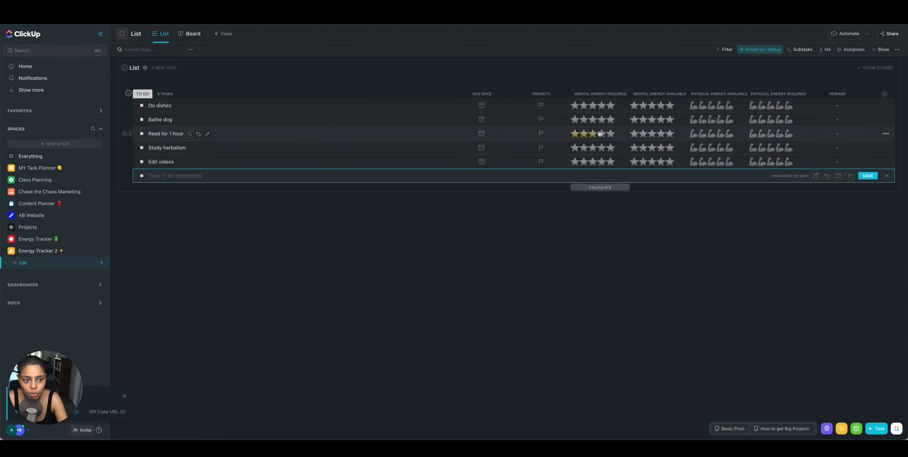
# Set the Mental Energy Available rating to four stars for all five tasks.
pyautogui.click(660, 106)
pyautogui.click(660, 119)
pyautogui.click(660, 134)
pyautogui.click(660, 147)
pyautogui.click(660, 161)
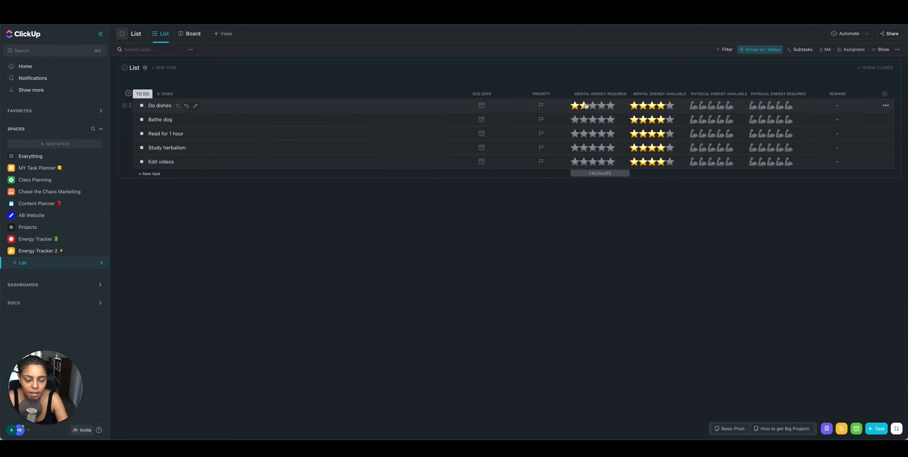
# Set the Physical Energy Required rating to four arms for all five tasks.
pyautogui.click(778, 107)
pyautogui.click(778, 120)
pyautogui.click(778, 133)
pyautogui.click(778, 148)
pyautogui.click(778, 162)
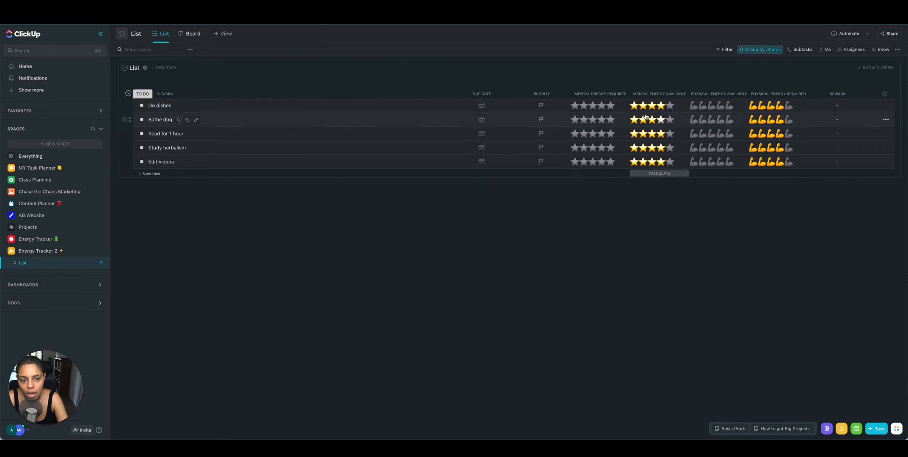
# Rate Mental Energy Required and Physical Energy Available: "Do dishes" 1 and 2, "Bathe dog" 1 and 4, "Read for 1 hour" 4 and 1.
pyautogui.click(575, 105)
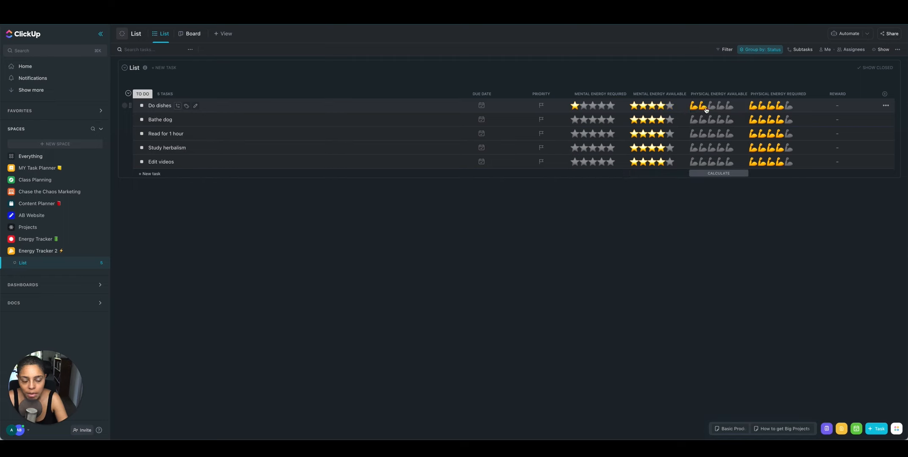
pyautogui.click(705, 108)
pyautogui.click(703, 106)
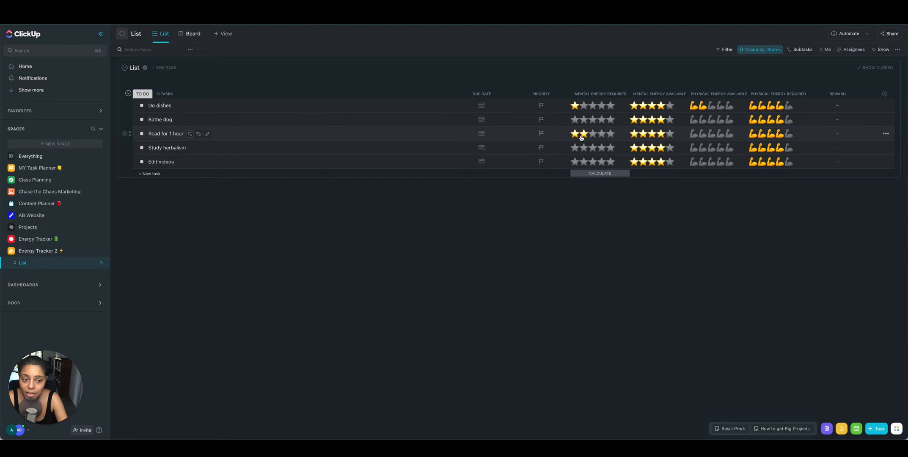
pyautogui.click(576, 120)
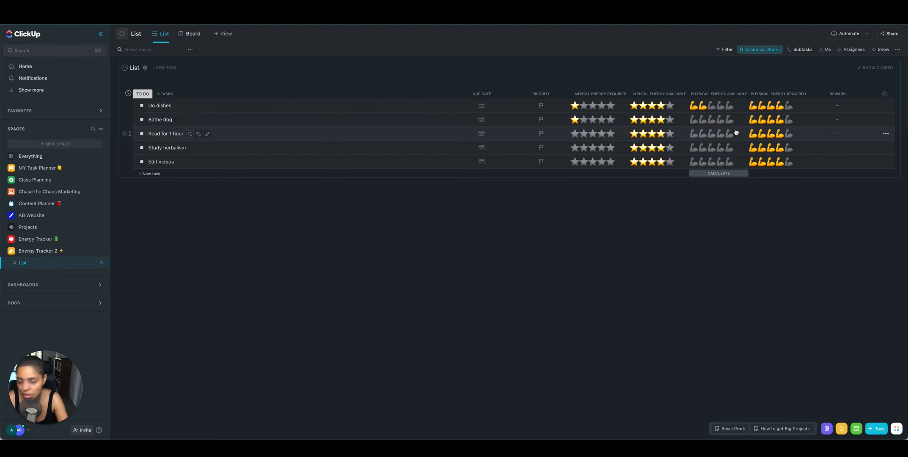
pyautogui.click(717, 122)
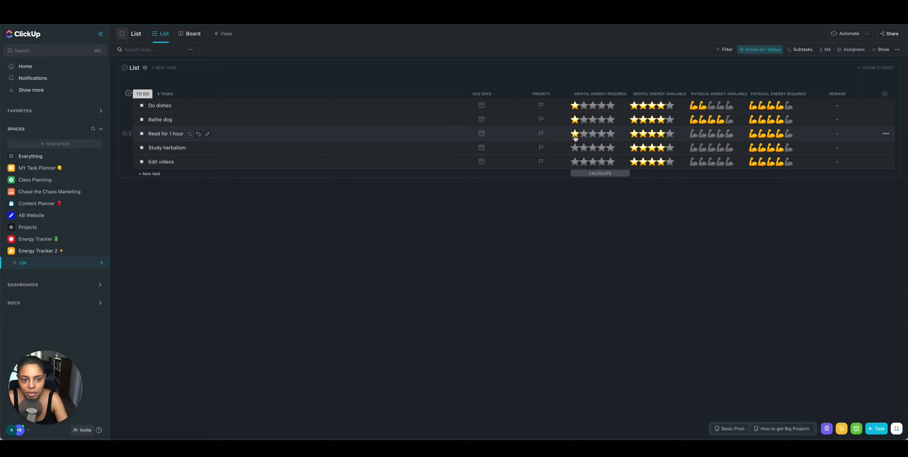
pyautogui.click(601, 135)
pyautogui.click(694, 134)
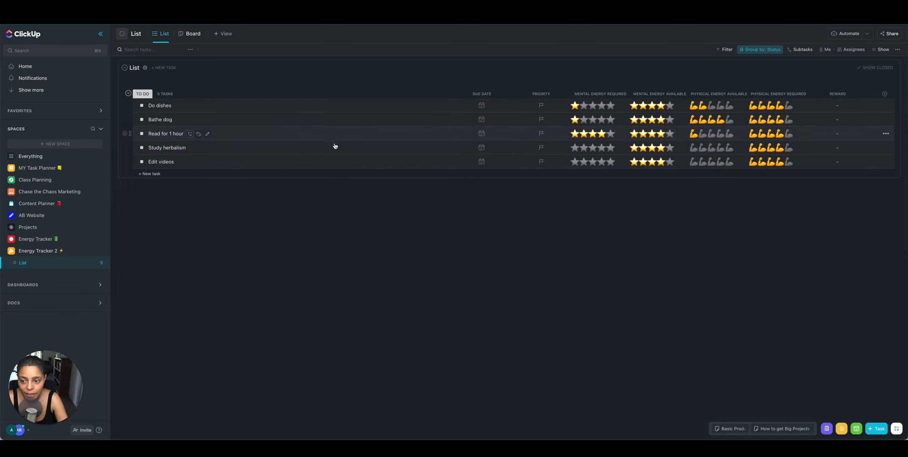
# Rate Mental Energy Required 4 for "Study herbalism" and 3 for "Edit videos", and Physical Energy Available 1 for both.
pyautogui.click(603, 150)
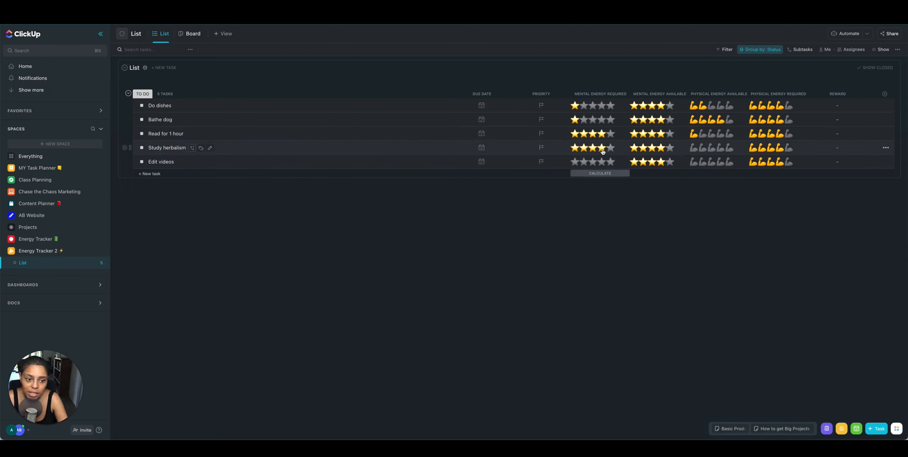
pyautogui.click(695, 151)
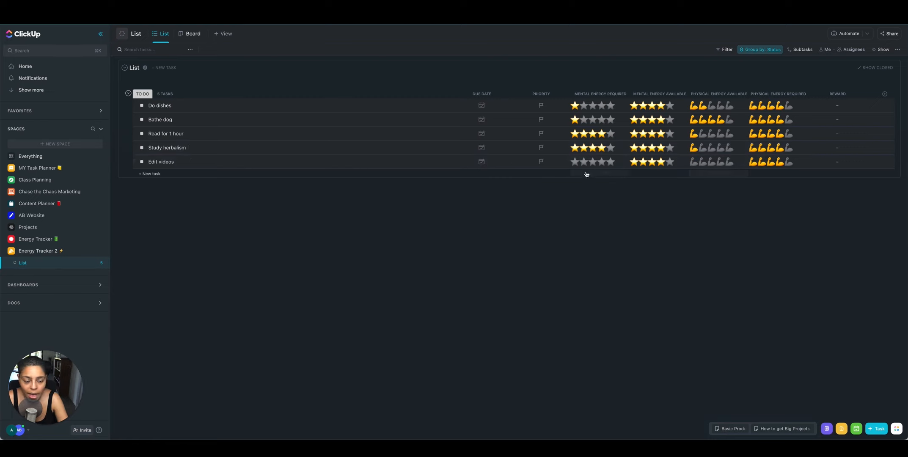
pyautogui.click(593, 166)
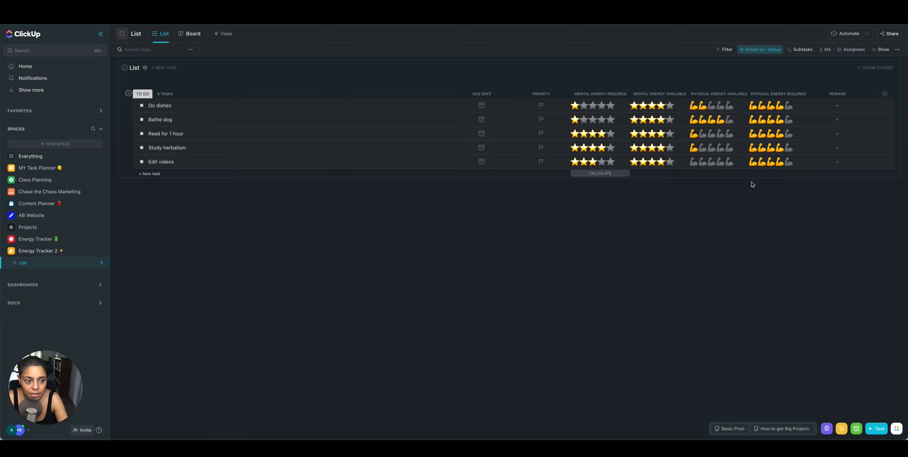
pyautogui.click(693, 162)
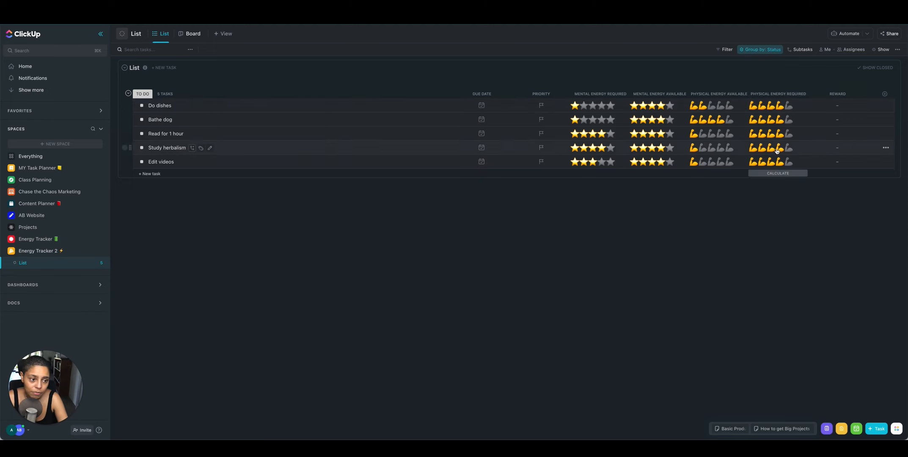
pyautogui.click(779, 110)
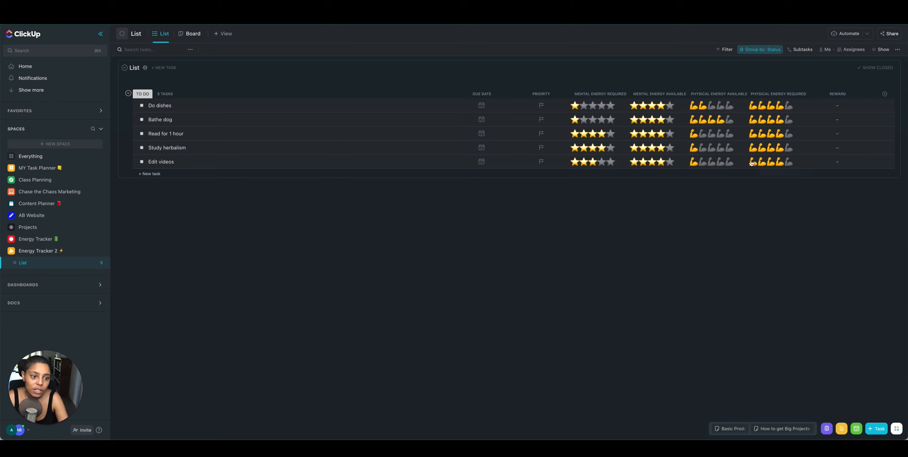
pyautogui.click(720, 120)
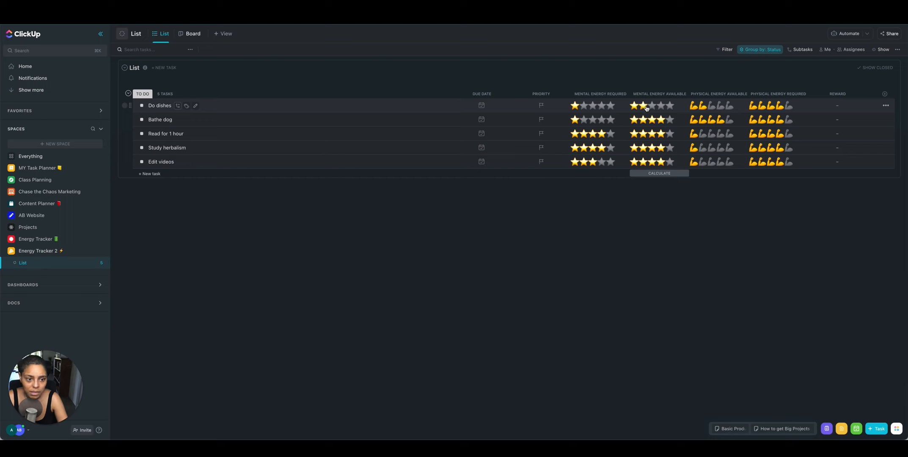
# Set the Mental Energy Available rating to two stars for every task in the list.
pyautogui.click(642, 119)
pyautogui.click(642, 134)
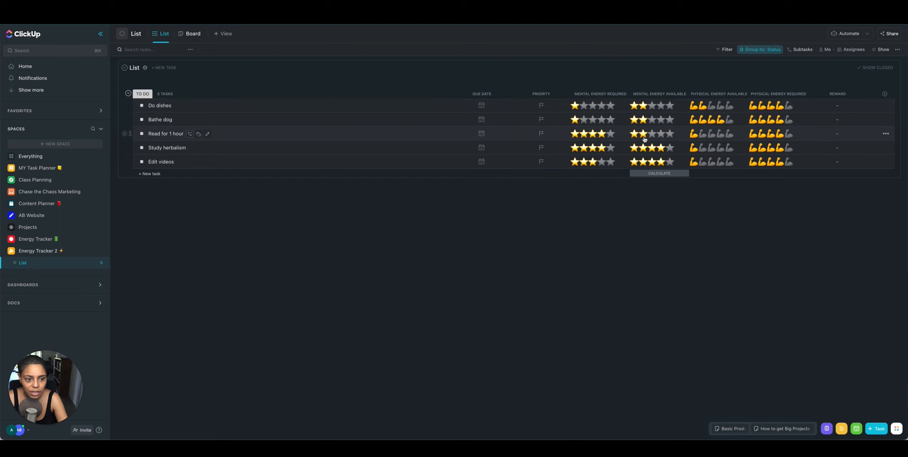
pyautogui.click(643, 150)
pyautogui.click(643, 162)
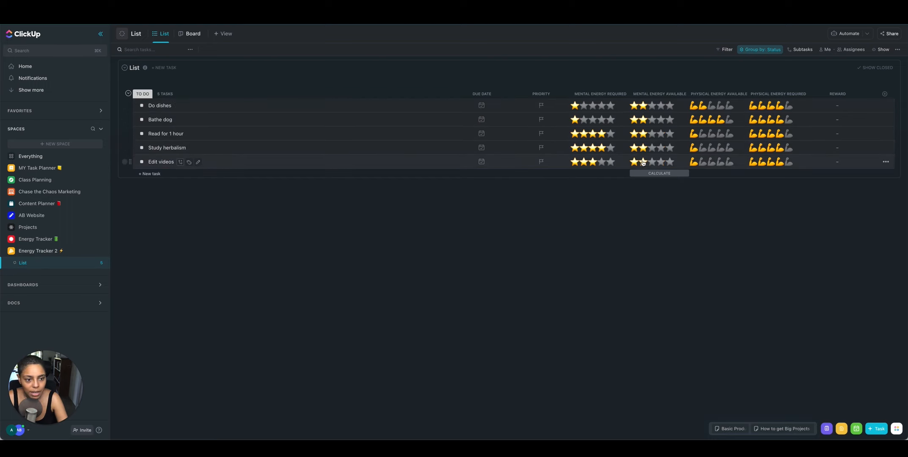
# Set the Physical Energy Available rating to one arm for every task in the list.
pyautogui.click(755, 110)
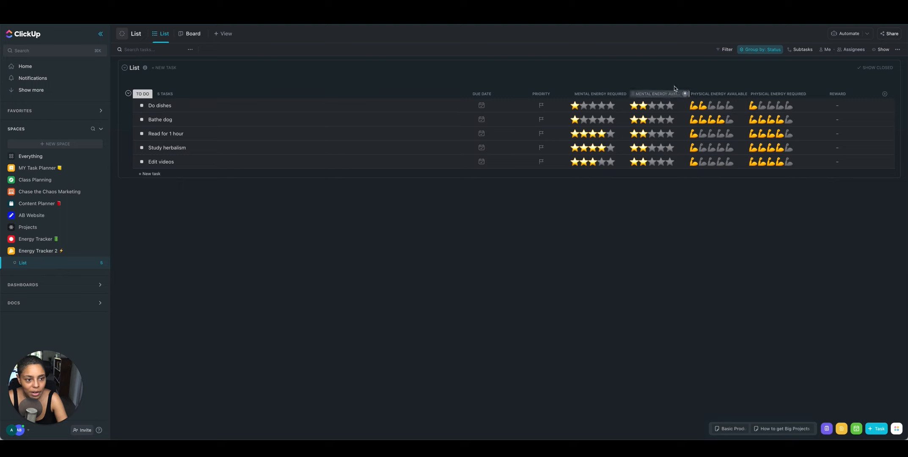
pyautogui.click(702, 106)
pyautogui.click(693, 108)
pyautogui.click(693, 120)
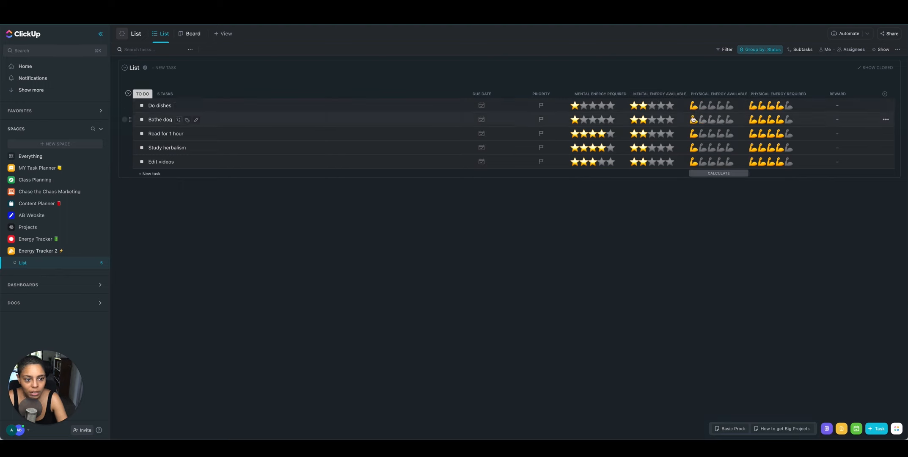
pyautogui.click(694, 146)
pyautogui.click(694, 146)
pyautogui.click(694, 134)
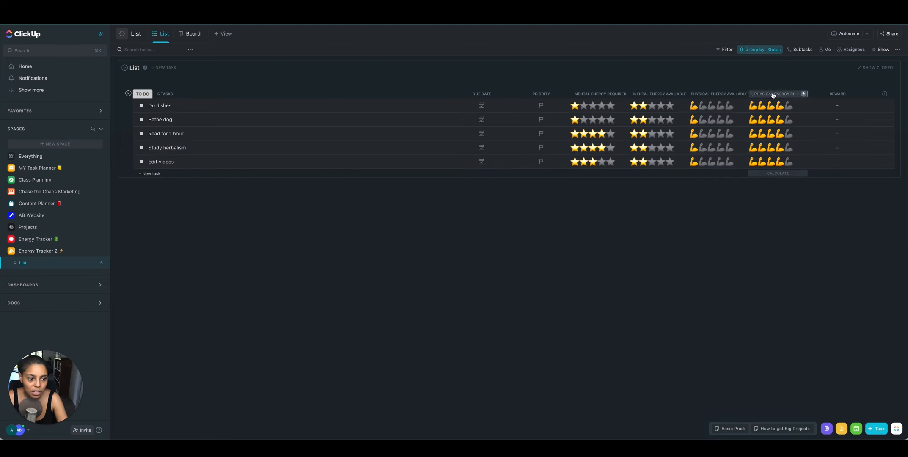
# Set the Physical Energy Required rating of "Do dishes" to three arms and change the task's status to Deferred.
pyautogui.click(771, 106)
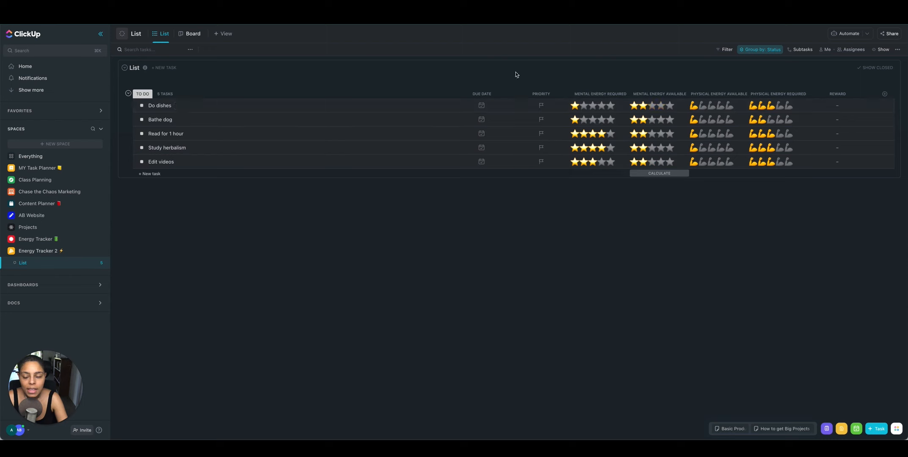
pyautogui.click(142, 106)
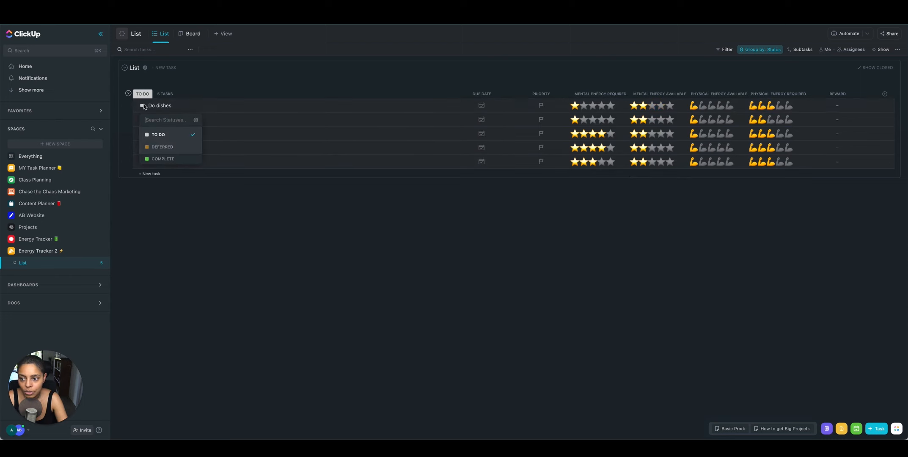
pyautogui.click(162, 148)
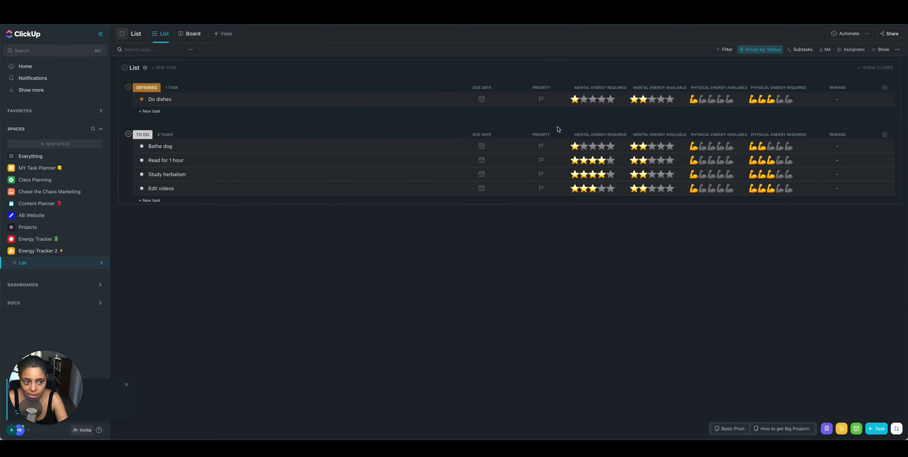
# Set the Physical Energy Required rating to five arms for the four To Do tasks.
pyautogui.click(788, 146)
pyautogui.click(788, 160)
pyautogui.click(788, 174)
pyautogui.click(790, 189)
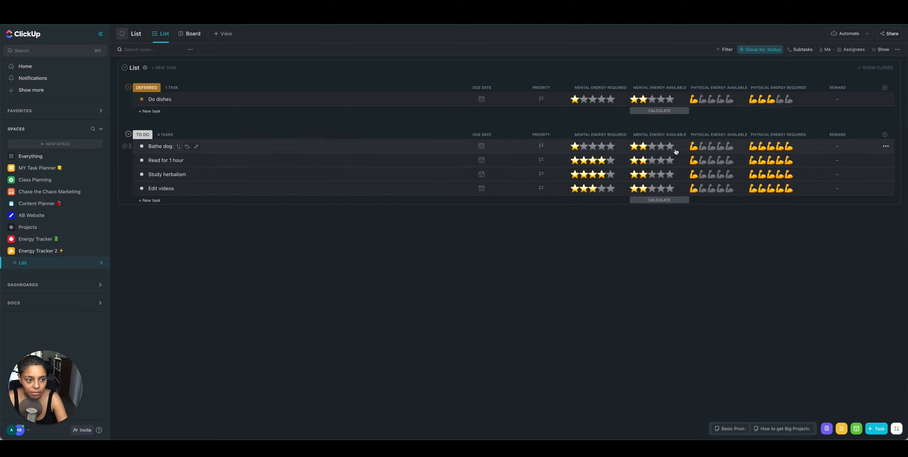
# Set the Physical Energy Required rating to four arms for the four To Do tasks.
pyautogui.click(780, 146)
pyautogui.click(780, 160)
pyautogui.click(779, 174)
pyautogui.click(779, 188)
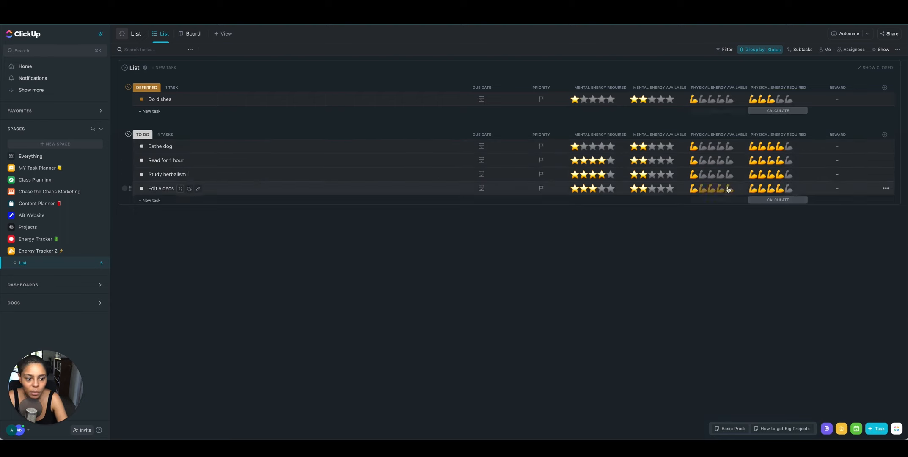
# Move the Physical Energy Required column before Physical Energy Available and set Physical Energy Available to five arms for the four To Do tasks.
pyautogui.moveTo(778, 135); pyautogui.dragTo(721, 136)
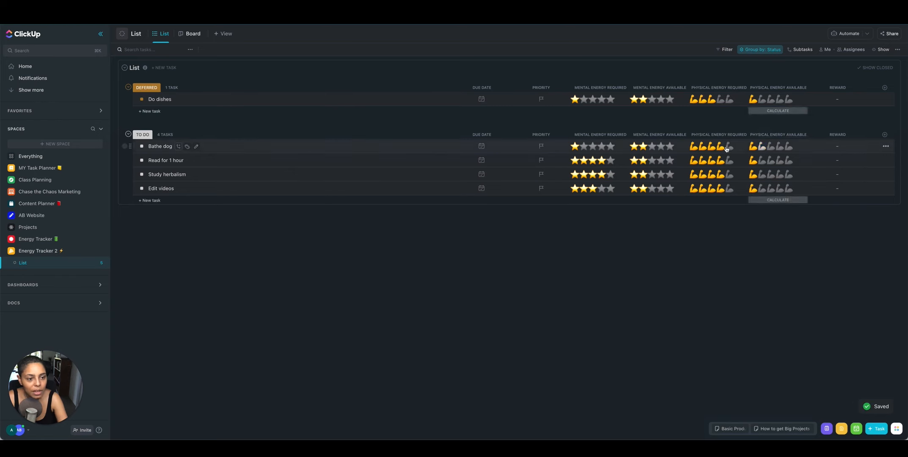
pyautogui.click(789, 146)
pyautogui.click(789, 159)
pyautogui.click(788, 174)
pyautogui.click(788, 189)
# Set the Mental Energy Available rating to five stars for the four To Do tasks.
pyautogui.click(670, 146)
pyautogui.click(670, 160)
pyautogui.click(670, 174)
pyautogui.click(670, 188)
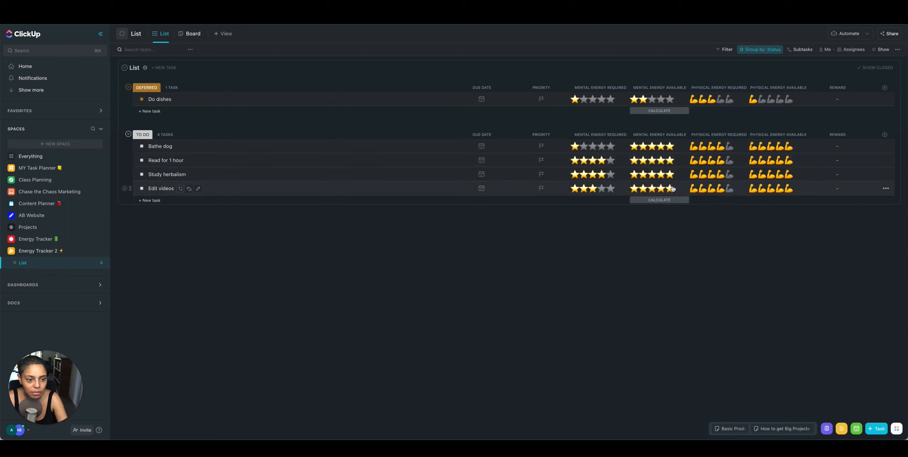
# Set Physical Energy Required to two arms for Bathe dog, Read for 1 hour and Edit videos, and to three arms for Study herbalism.
pyautogui.click(706, 149)
pyautogui.click(704, 161)
pyautogui.click(703, 176)
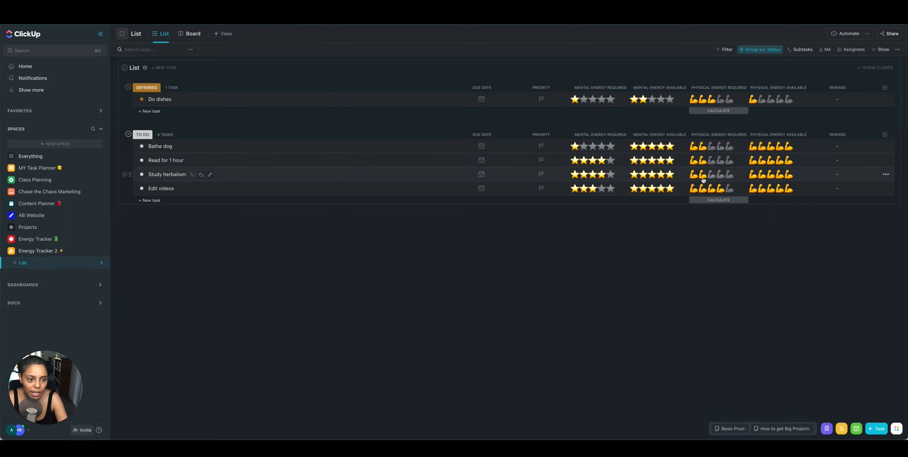
pyautogui.click(714, 176)
pyautogui.click(702, 189)
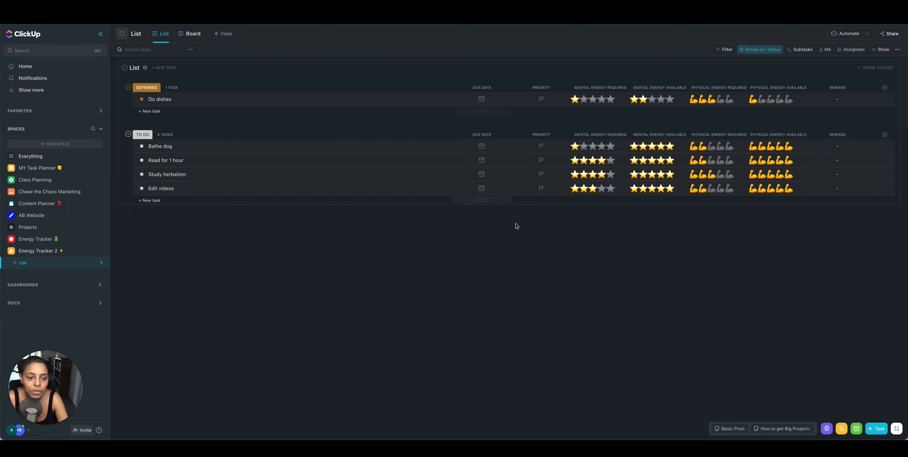
# Set the priority of Edit videos to High and of Study herbalism to Urgent.
pyautogui.click(542, 189)
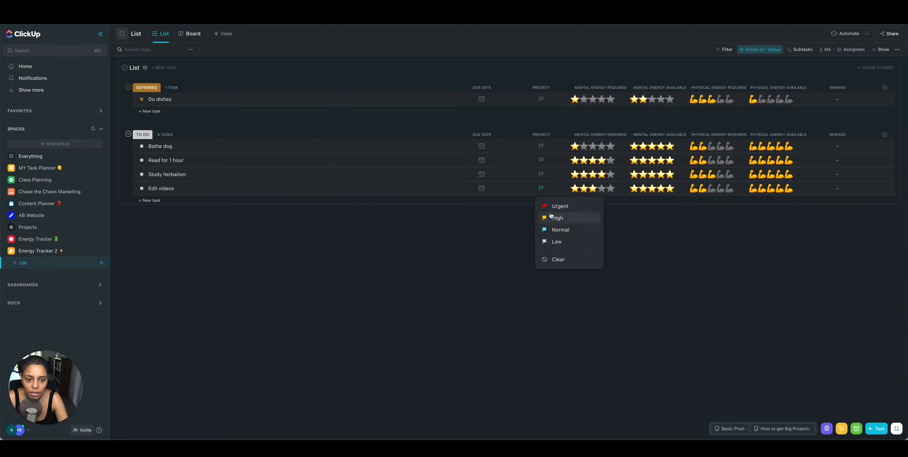
pyautogui.click(551, 217)
pyautogui.click(542, 175)
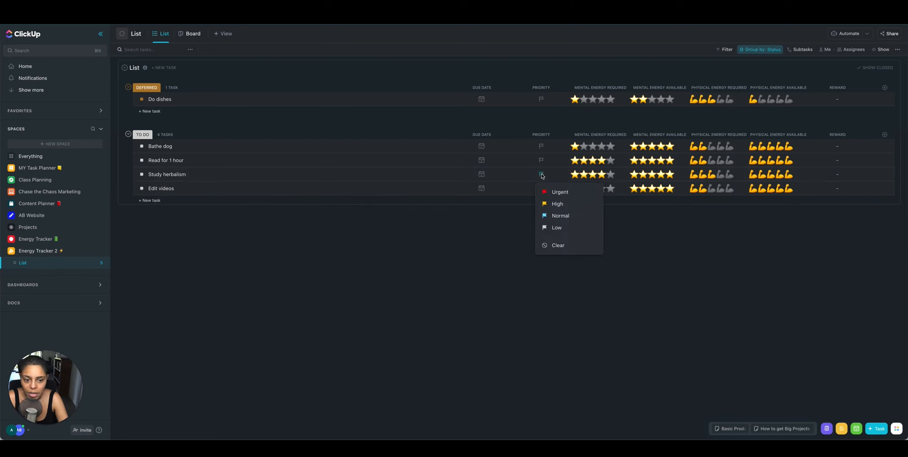
pyautogui.click(559, 192)
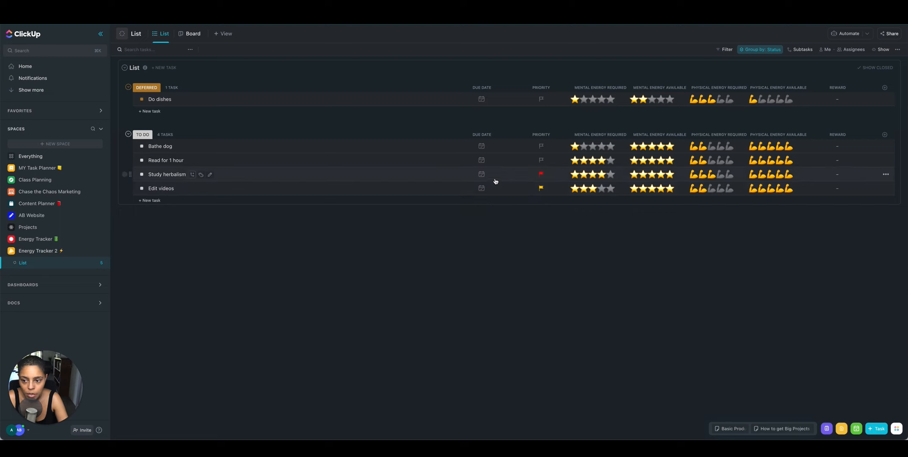
# Set the priority of Read for 1 hour and Bathe dog to Low.
pyautogui.click(540, 160)
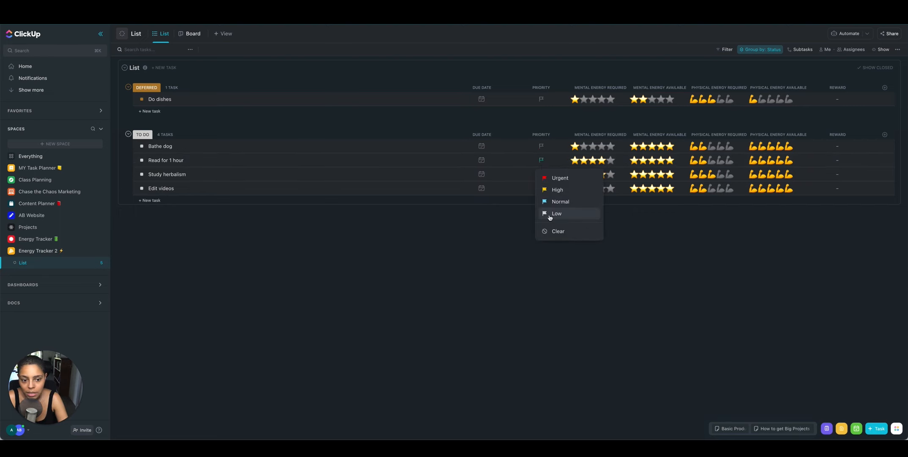
pyautogui.click(548, 215)
pyautogui.click(541, 146)
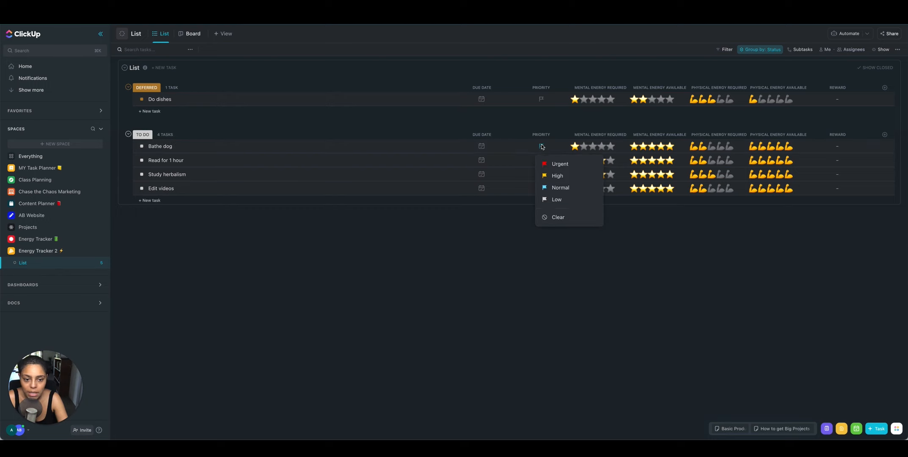
pyautogui.click(558, 206)
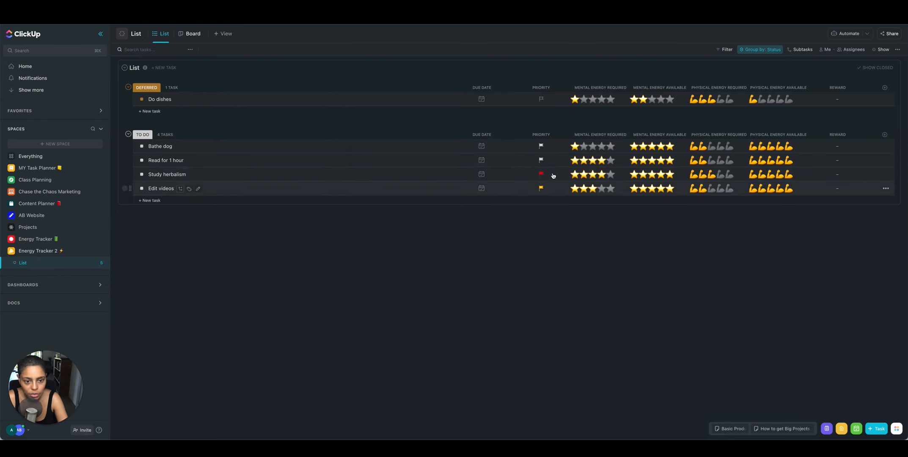
# Raise the priority of Edit videos to Urgent and sort the To Do tasks by Priority.
pyautogui.click(543, 189)
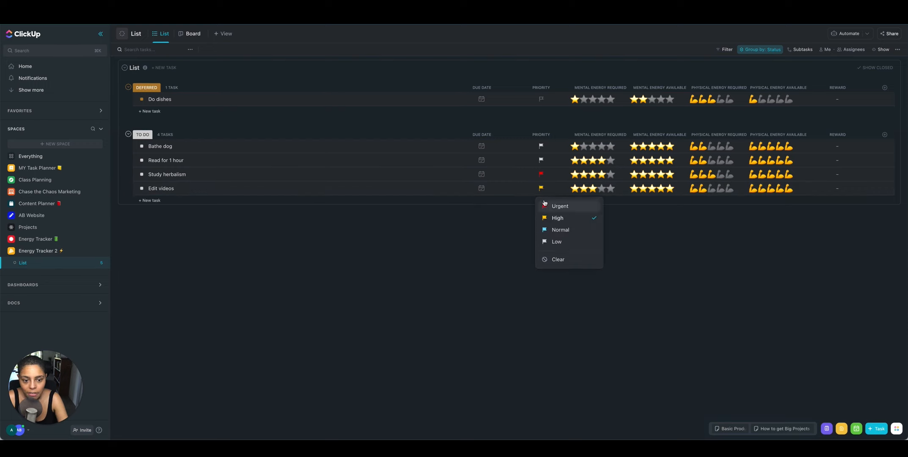
pyautogui.click(548, 206)
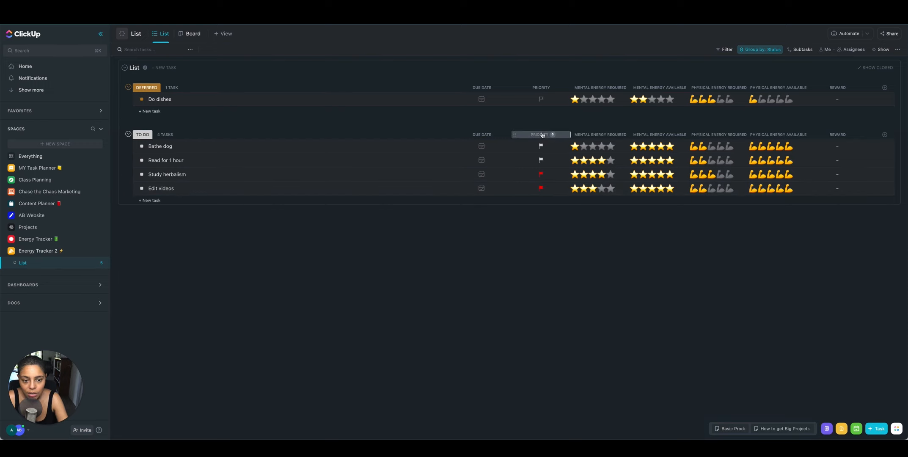
pyautogui.click(543, 134)
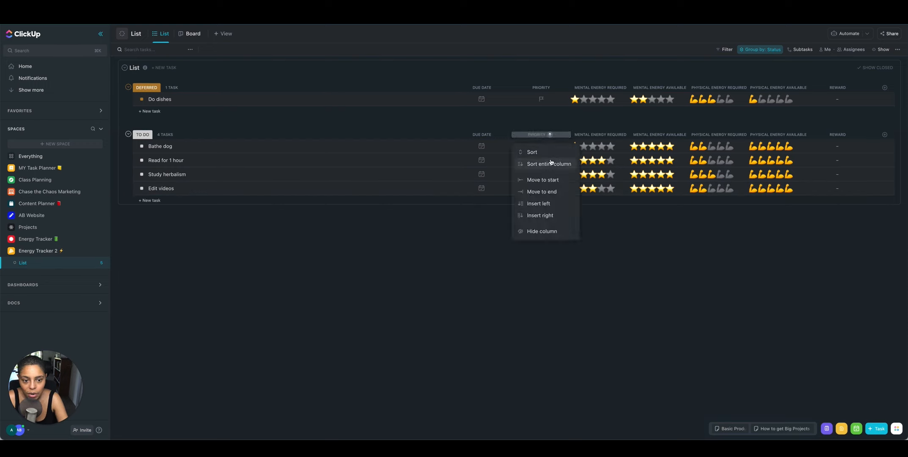
pyautogui.click(544, 152)
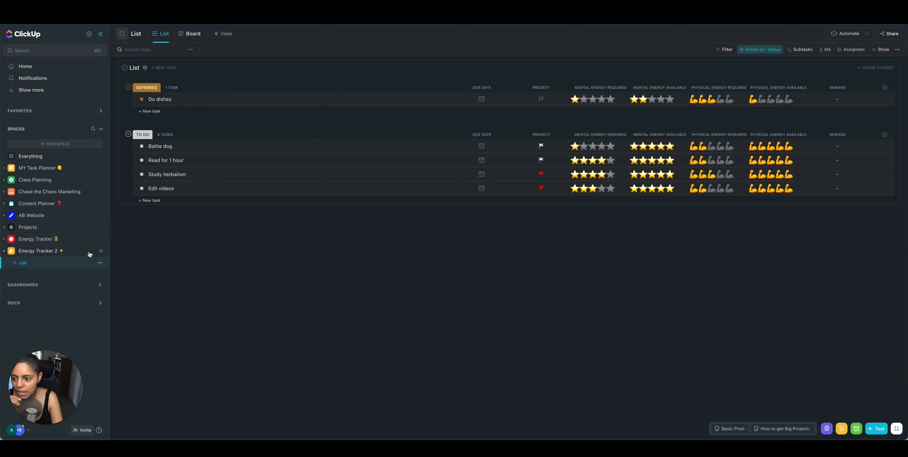
# Start a new Space named Energy Tracker 3 with a blue icon avatar, shared with the whole workspace.
pyautogui.click(77, 148)
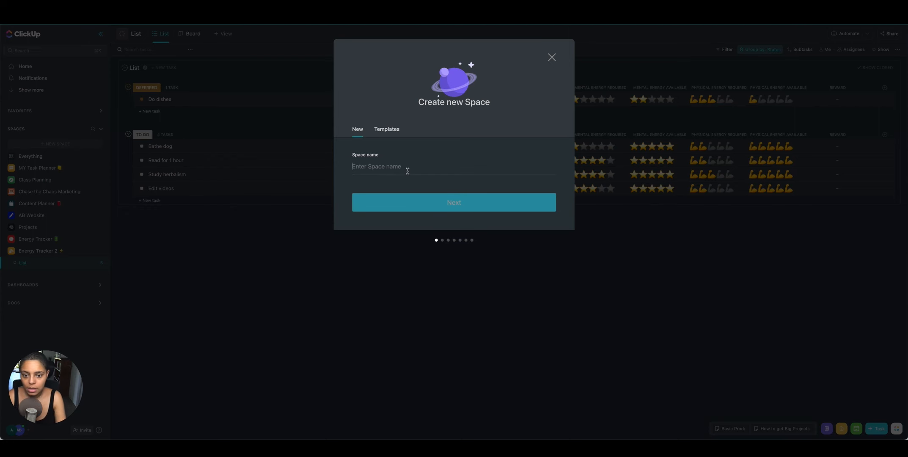
pyautogui.write('Energy Tracker 3')
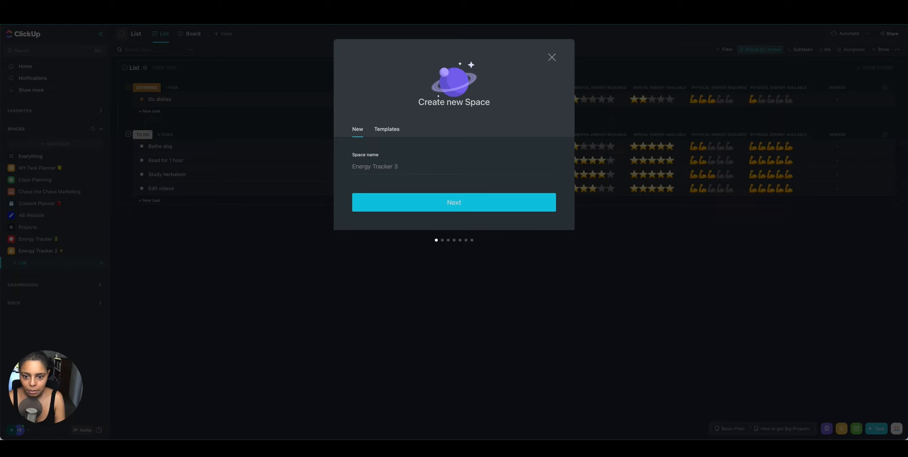
pyautogui.click(463, 194)
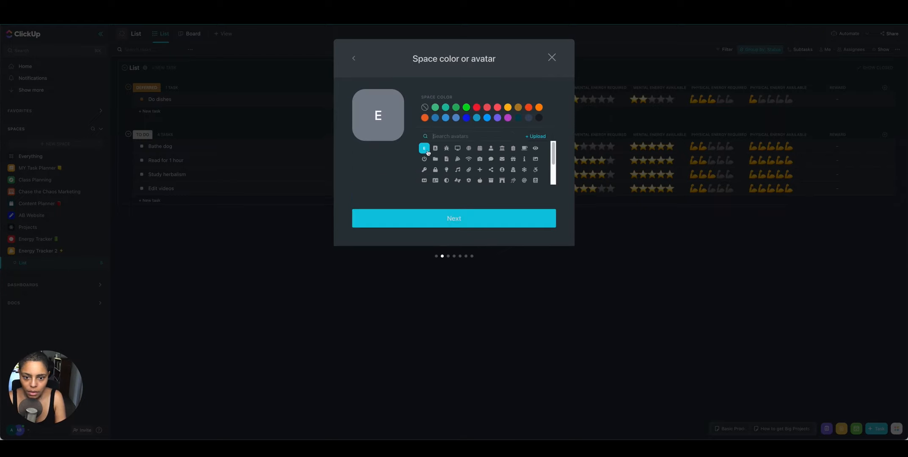
pyautogui.click(476, 120)
pyautogui.click(457, 181)
pyautogui.click(514, 222)
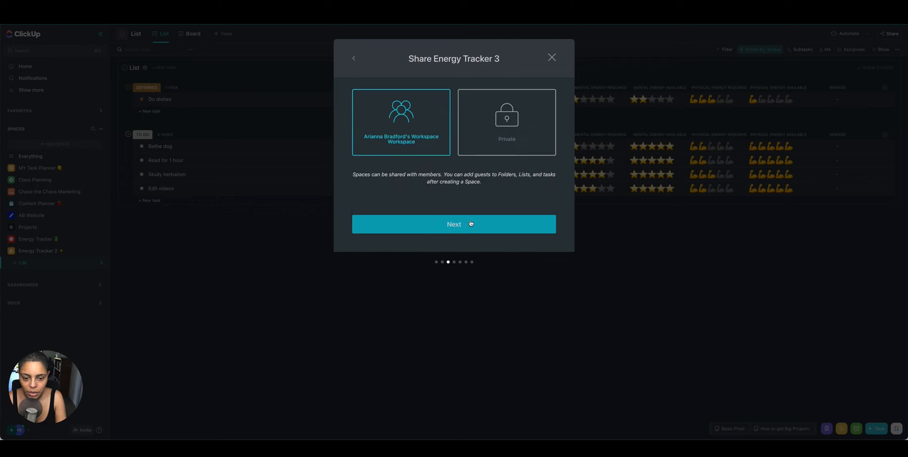
pyautogui.click(514, 223)
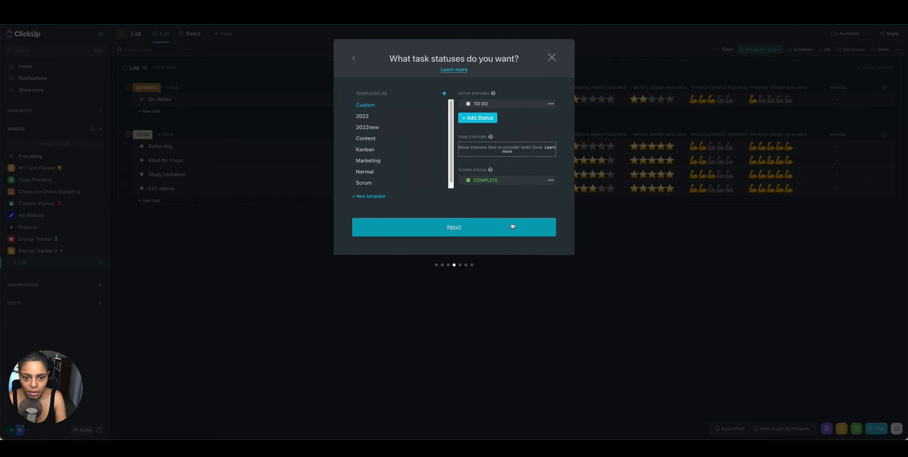
# Add an active status named DEFERRED to the new Space's custom task statuses.
pyautogui.click(495, 118)
pyautogui.write('DEF')
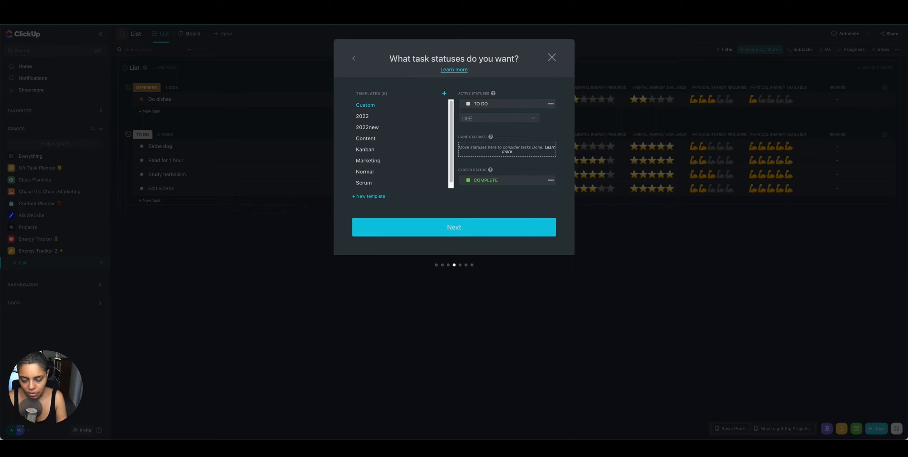
pyautogui.write('ERRED')
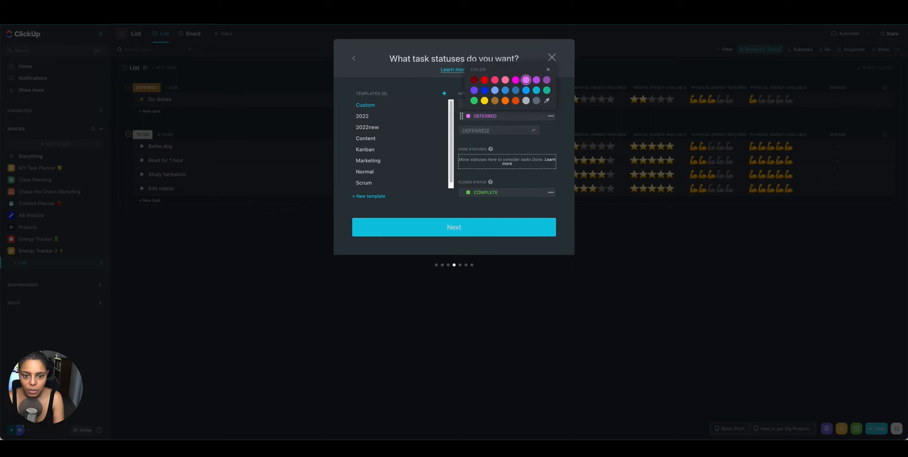
pyautogui.press('Return')
pyautogui.click(481, 231)
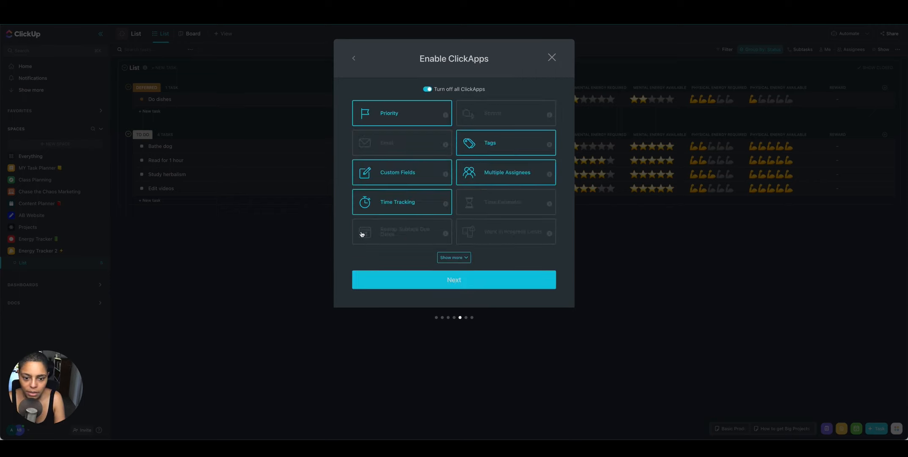
# Keep the default ClickApps and view settings and create the Space.
pyautogui.click(507, 282)
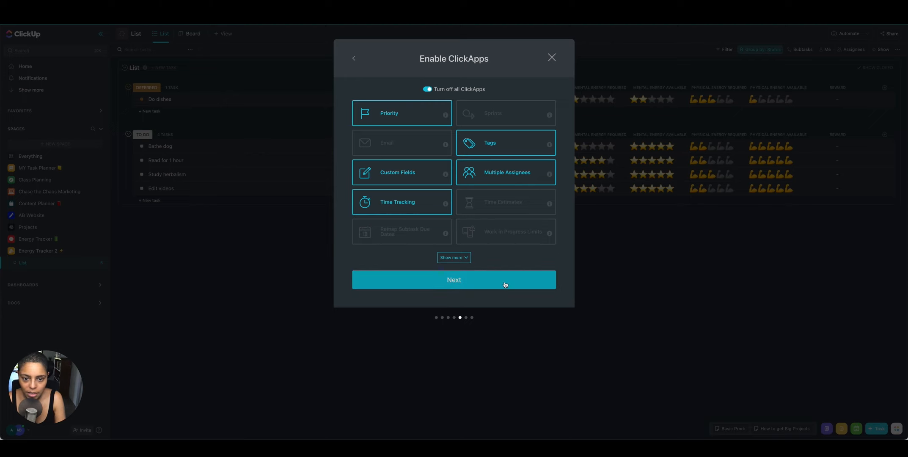
pyautogui.click(491, 303)
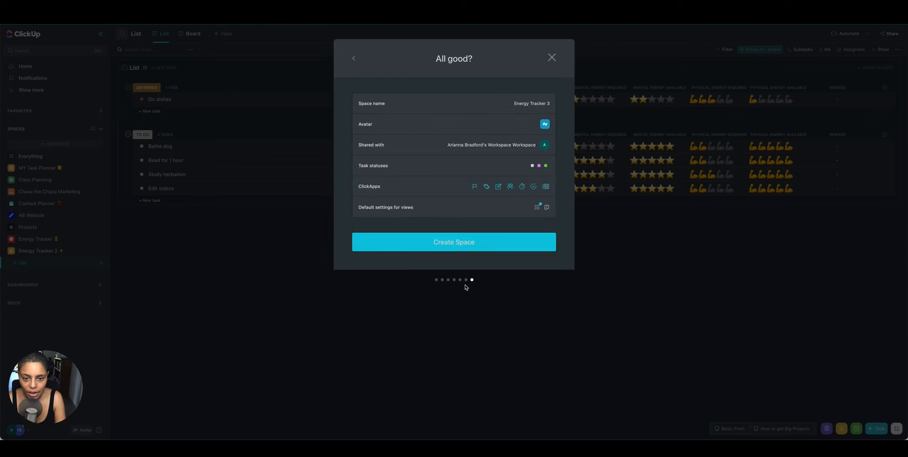
pyautogui.click(481, 250)
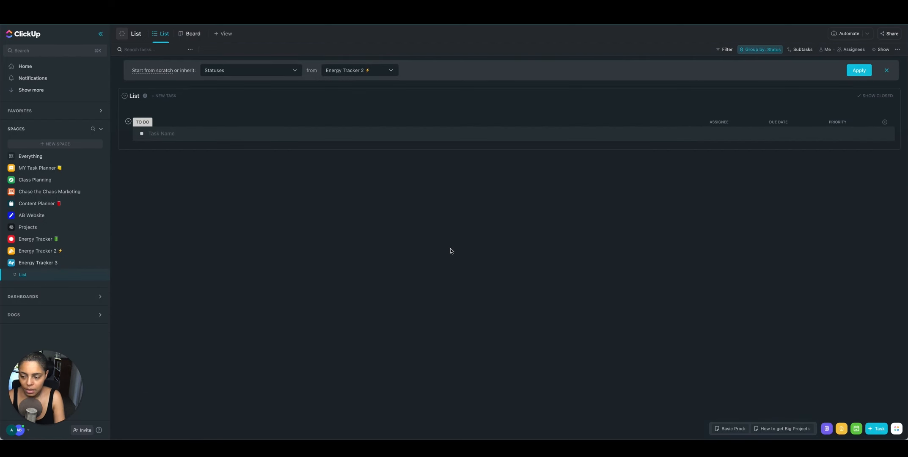
# Hide the Assignee column and add a Number column named Energy Available.
pyautogui.click(719, 121)
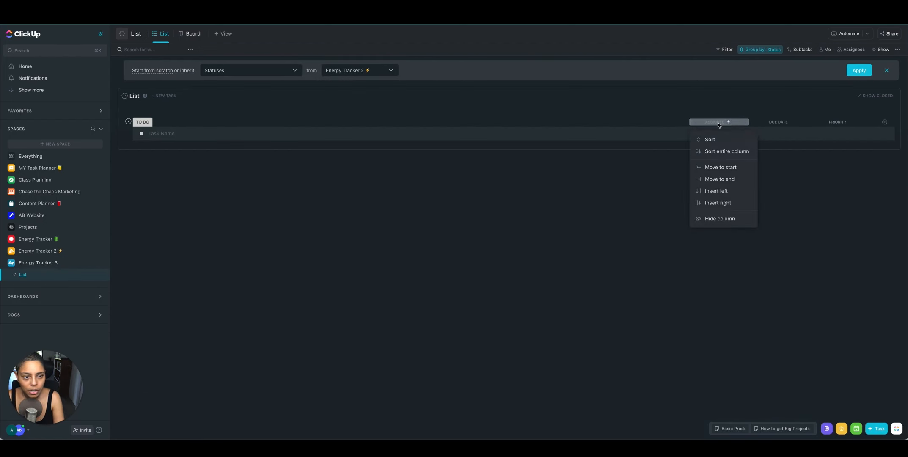
pyautogui.click(719, 219)
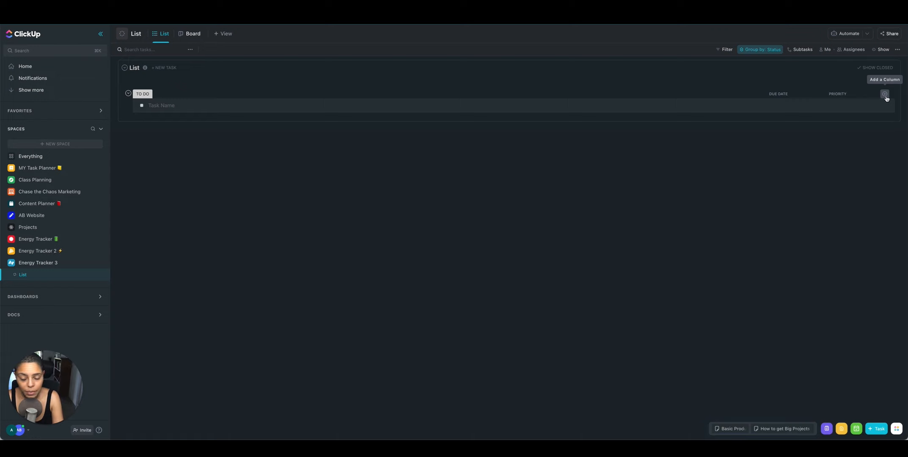
pyautogui.click(885, 94)
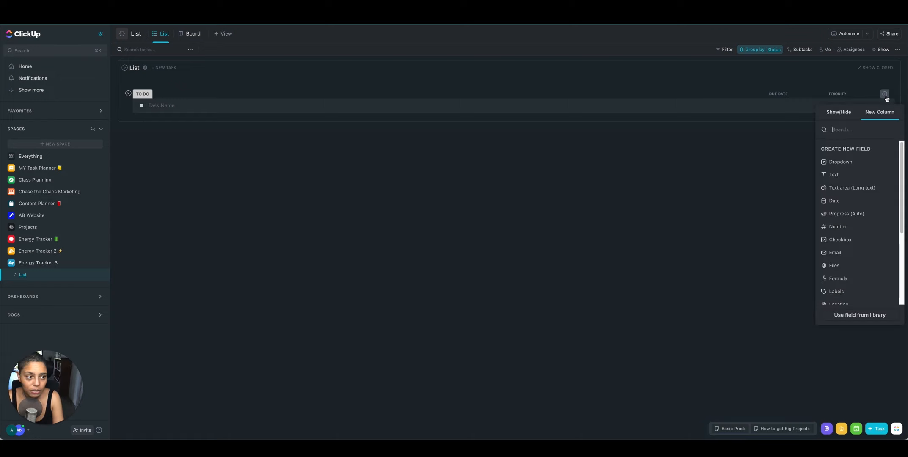
pyautogui.click(851, 231)
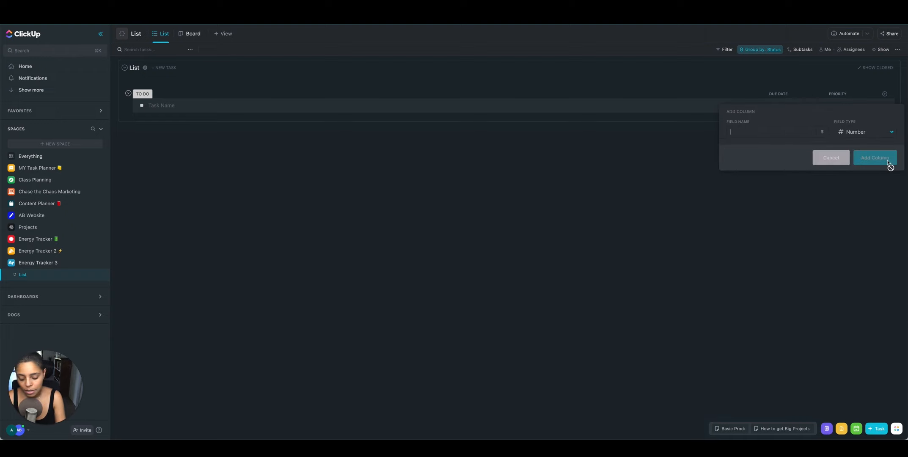
pyautogui.write('E')
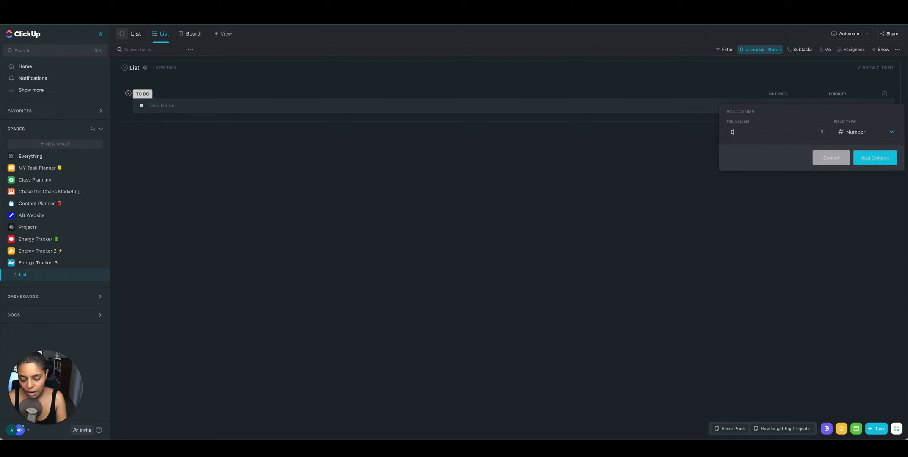
pyautogui.write('nergy Available')
pyautogui.click(874, 158)
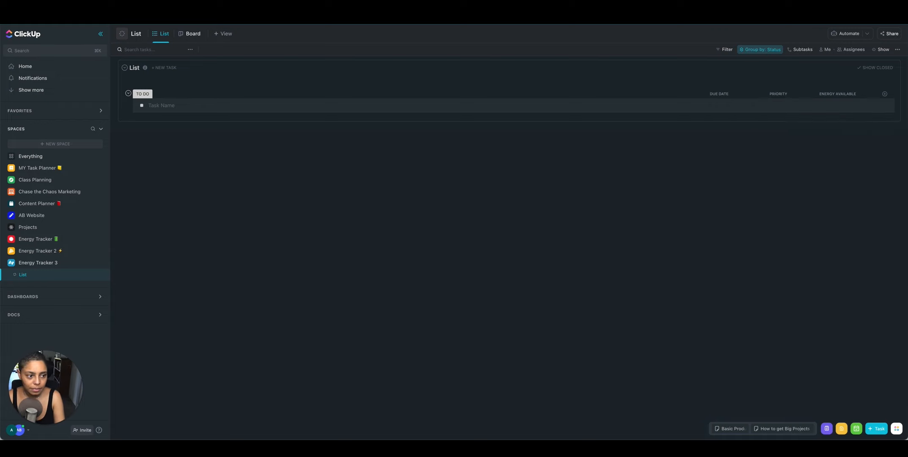
# Add a second Number column named Energy Required to the list.
pyautogui.click(883, 95)
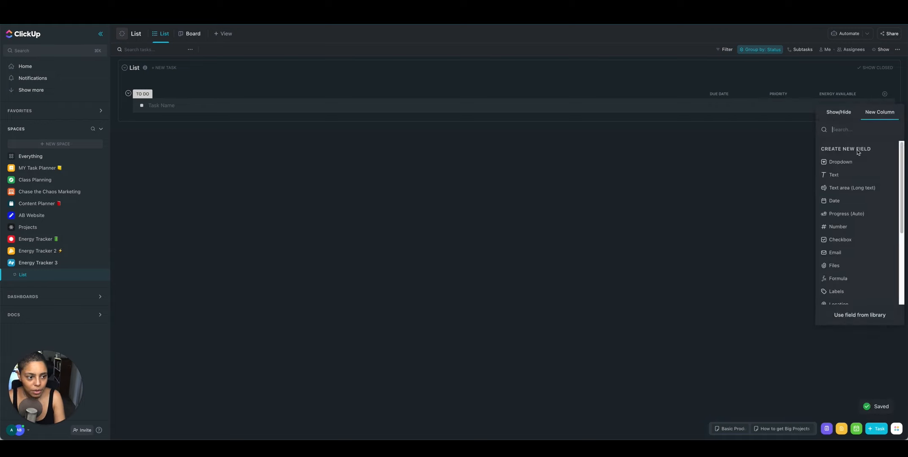
pyautogui.click(852, 224)
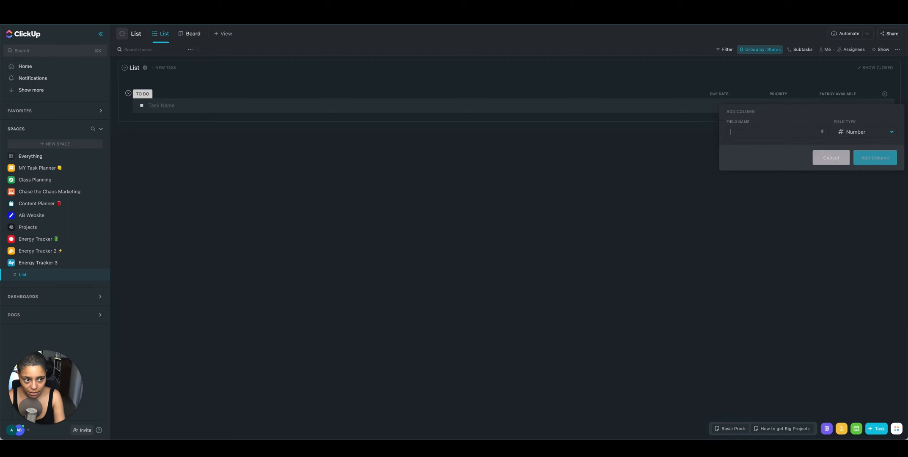
pyautogui.write('En')
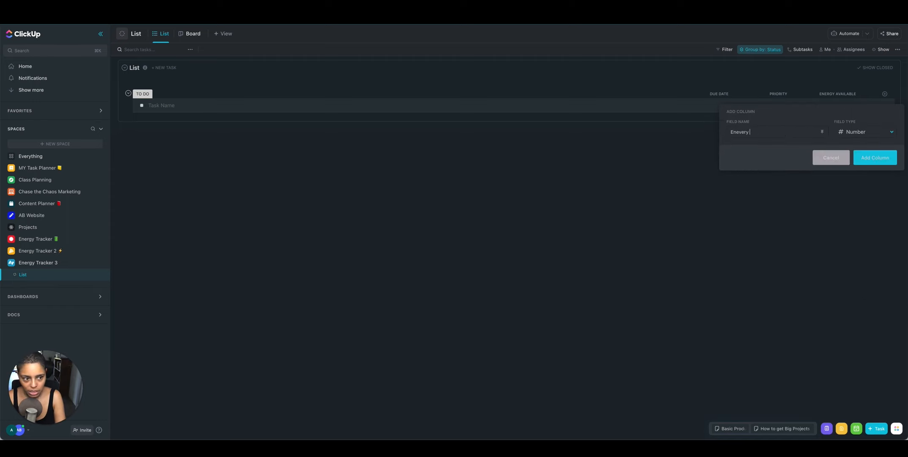
pyautogui.write('ergy')
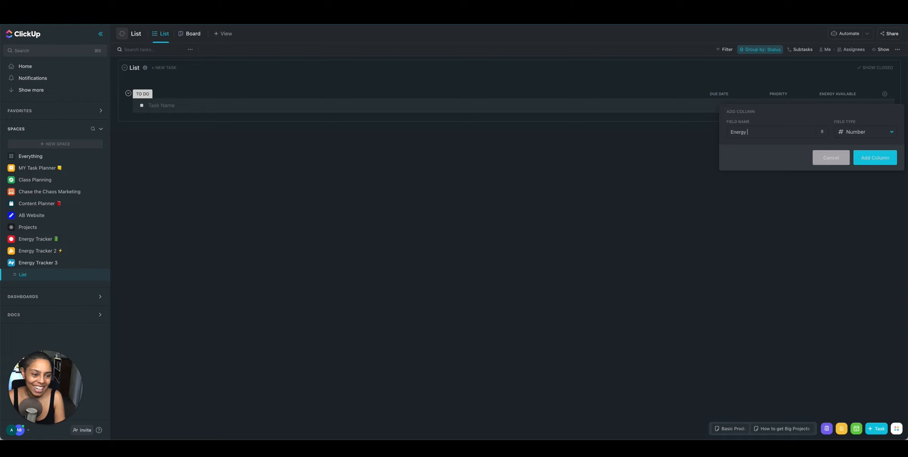
pyautogui.write(' Required')
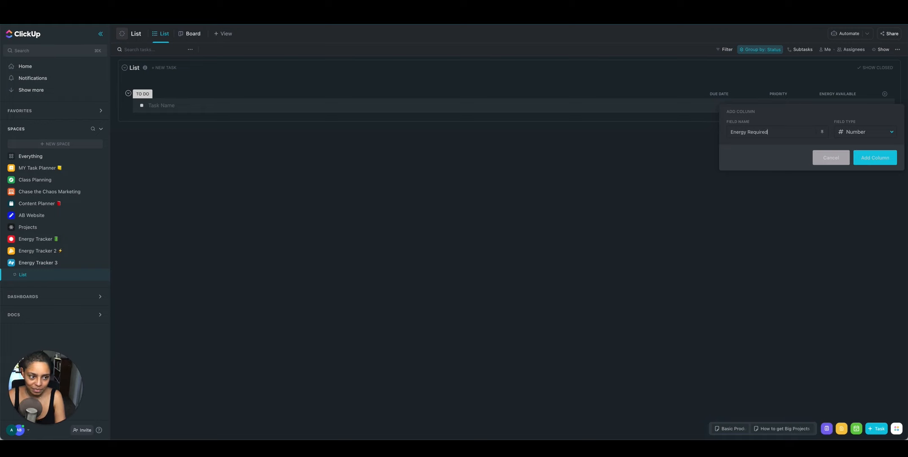
pyautogui.press('Return')
# Add the To Do tasks Do dishes, Bathe dog, Read for 1 hour and Study Herbalism.
pyautogui.click(173, 105)
pyautogui.write('Do dishes')
pyautogui.press('Return')
pyautogui.write('Bathe dog')
pyautogui.press('Return')
pyautogui.write('Read for 1 hour')
pyautogui.press('Return')
pyautogui.write('Study Herbalism')
pyautogui.press('Return')
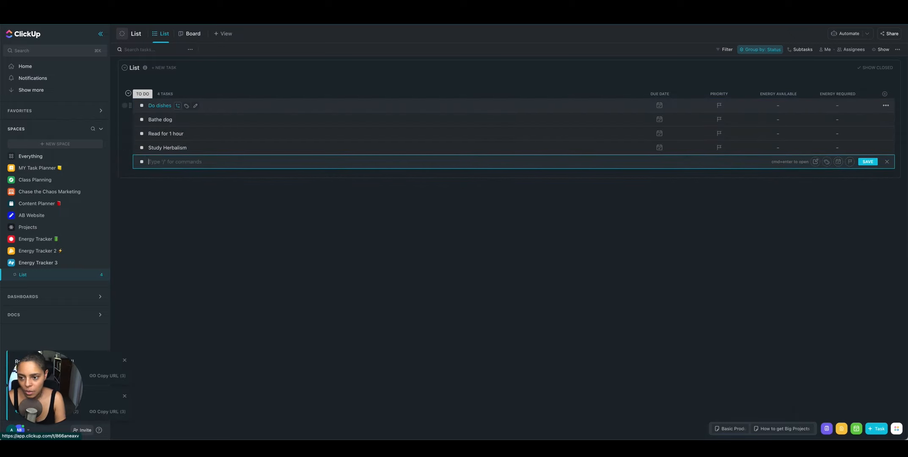
# Add Wash car as another To Do task and finish adding tasks.
pyautogui.write('Wash car')
pyautogui.press('Return')
pyautogui.click(752, 192)
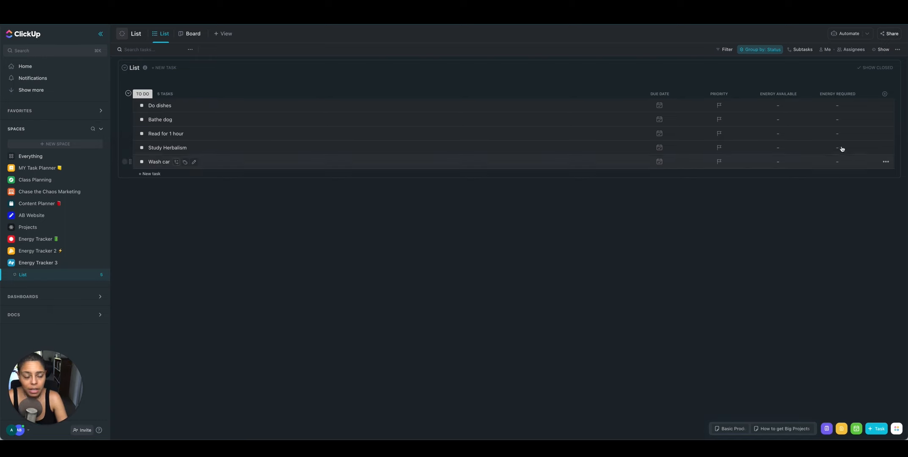
# Set Energy Available to 100 for the Do dishes task.
pyautogui.click(789, 106)
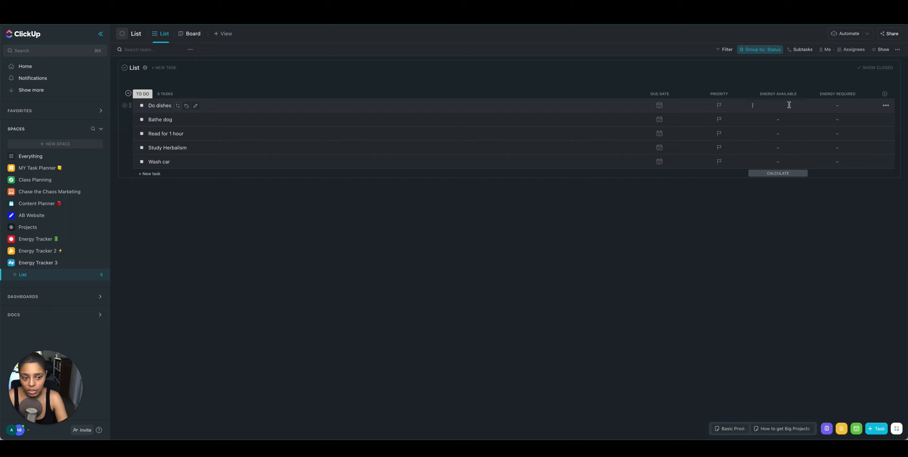
pyautogui.write('100')
pyautogui.press('Return')
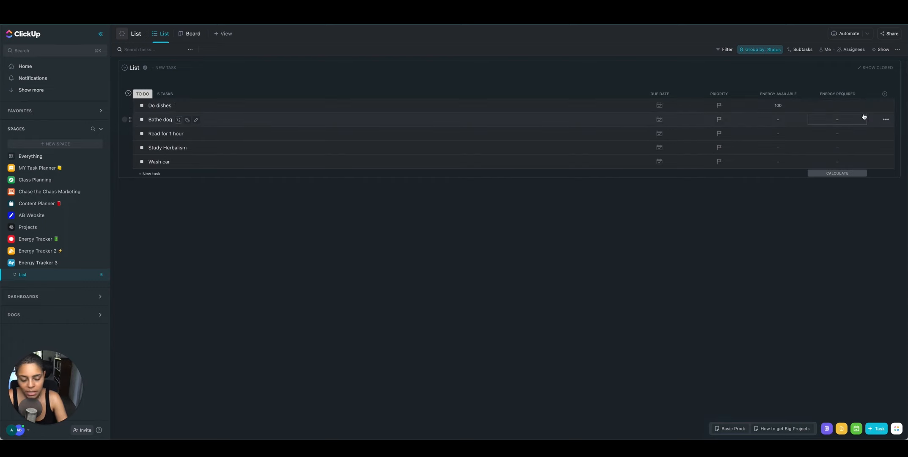
# Set Energy Required to 20 for Do dishes, 50 for Bathe dog, 30 for Read for 1 hour, 40 for Study Herbalism and 75 for Wash car.
pyautogui.click(860, 118)
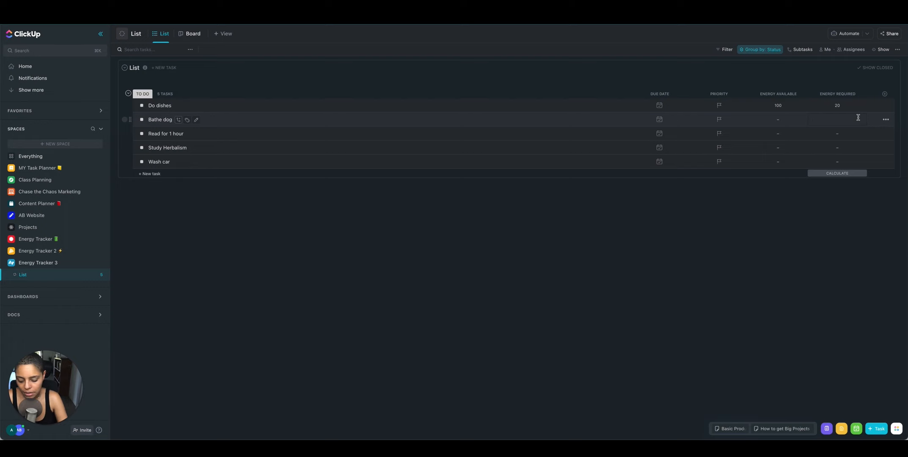
pyautogui.write('50')
pyautogui.click(856, 132)
pyautogui.write('30')
pyautogui.click(854, 147)
pyautogui.write('40')
pyautogui.click(854, 161)
pyautogui.write('75')
pyautogui.click(854, 234)
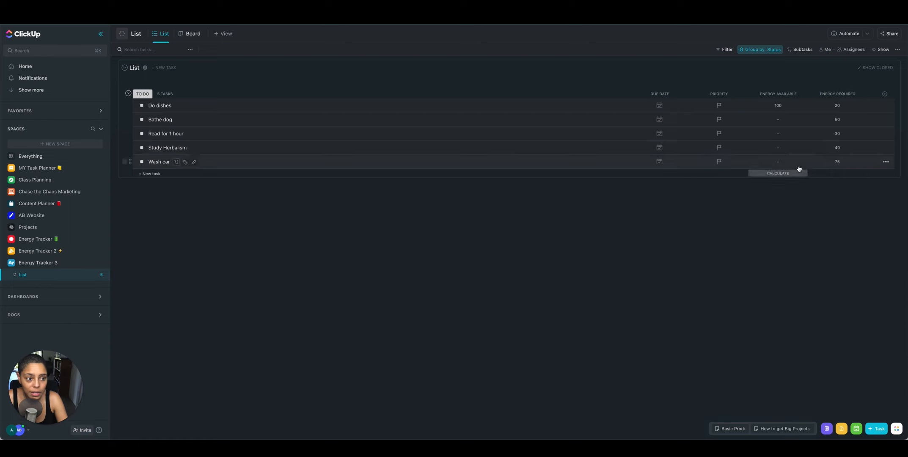
# Add a Sum calculation beneath both the Energy Available and Energy Required columns.
pyautogui.click(780, 174)
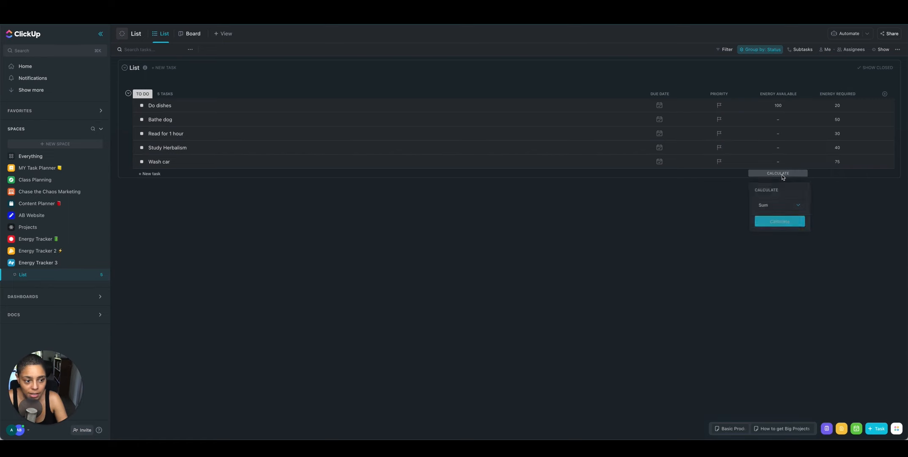
pyautogui.click(787, 225)
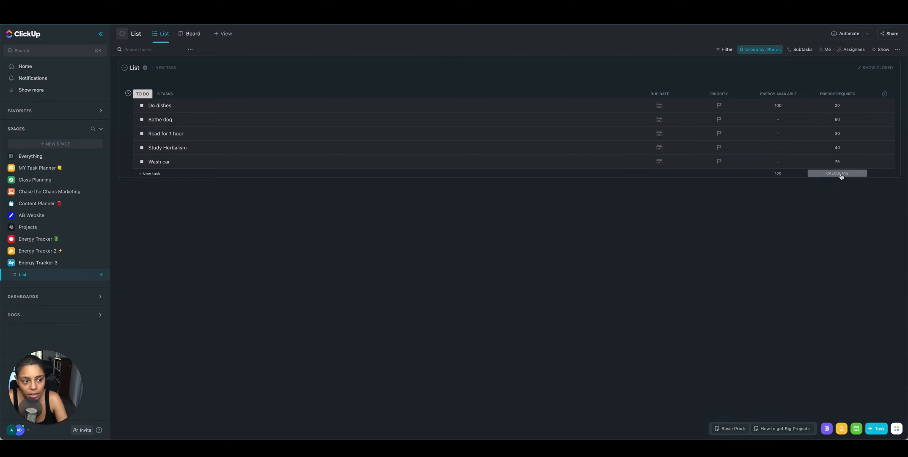
pyautogui.click(840, 174)
pyautogui.click(850, 227)
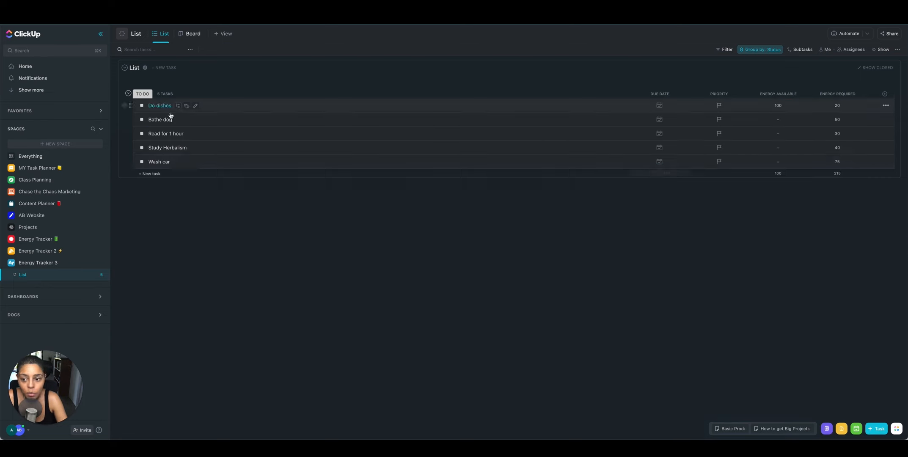
# Change the status of the Wash car task so that it leaves To Do.
pyautogui.click(142, 161)
pyautogui.click(162, 205)
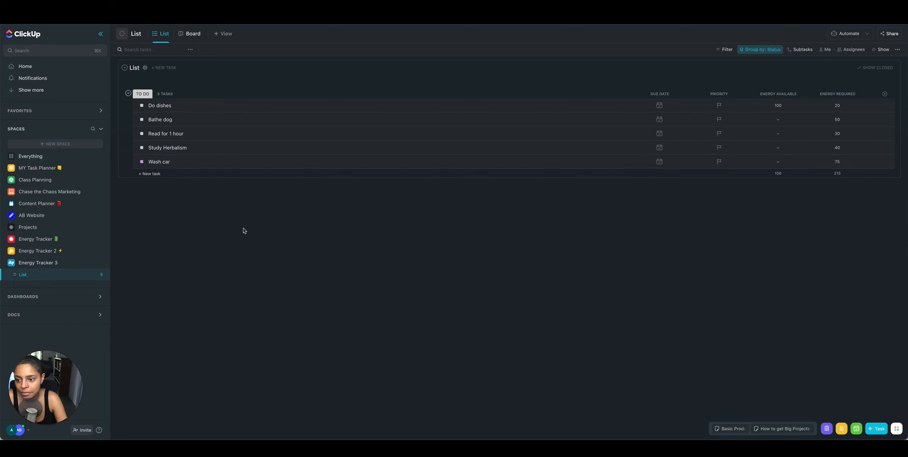